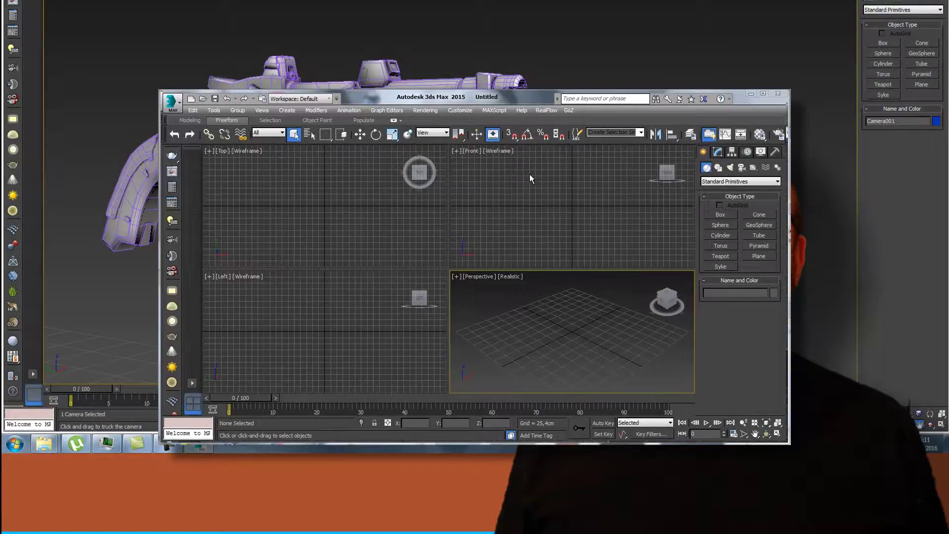
Step: Create a plane about 184 cm long and 114 cm wide in the Top viewport
click(757, 256)
click(291, 186)
drag(289, 185, 317, 229)
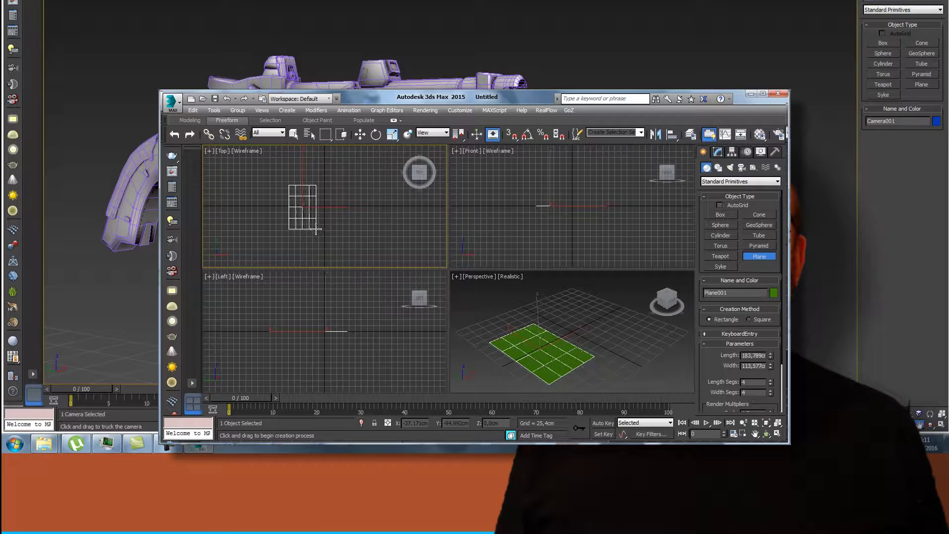
Step: Clone the plane along the X axis to about X 60 cm, leaving a gap between both planes, and deselect it
click(360, 135)
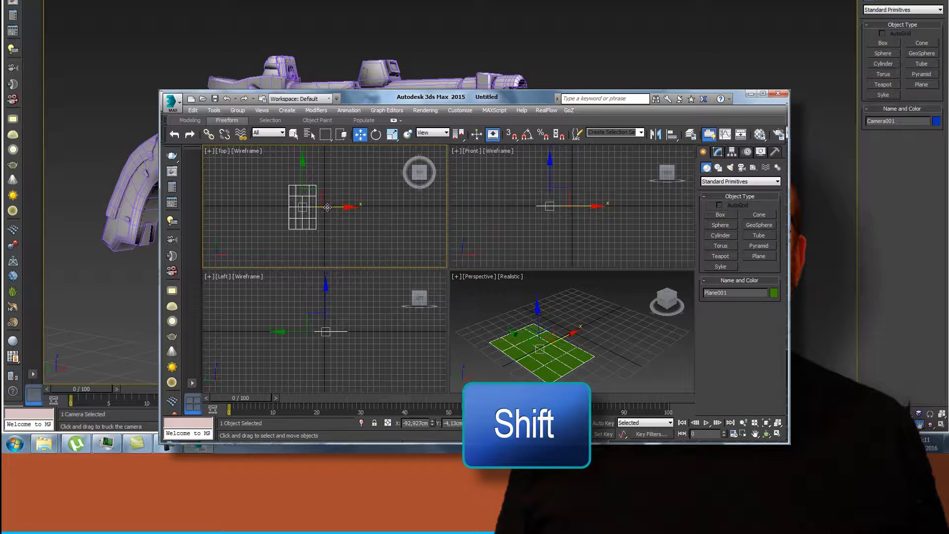
shift+drag(322, 213, 364, 209)
click(475, 313)
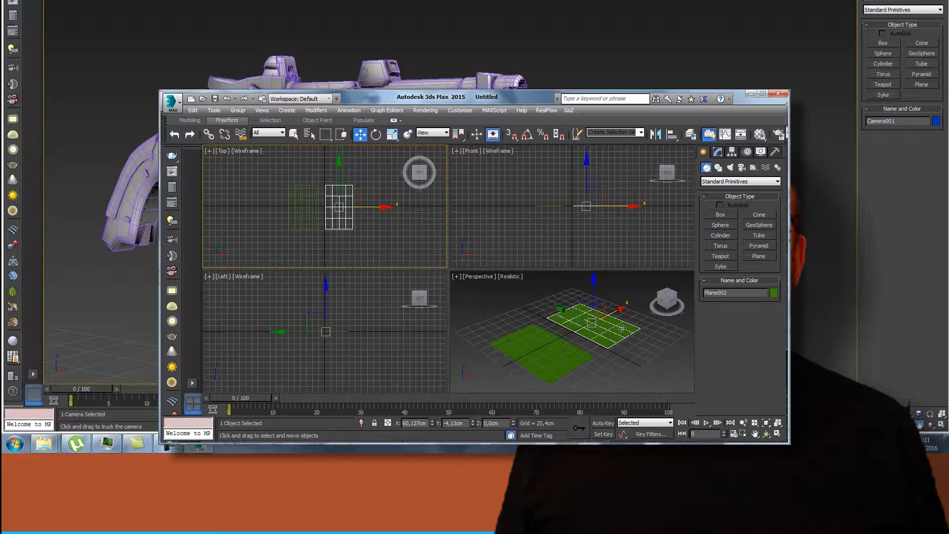
click(666, 305)
click(647, 304)
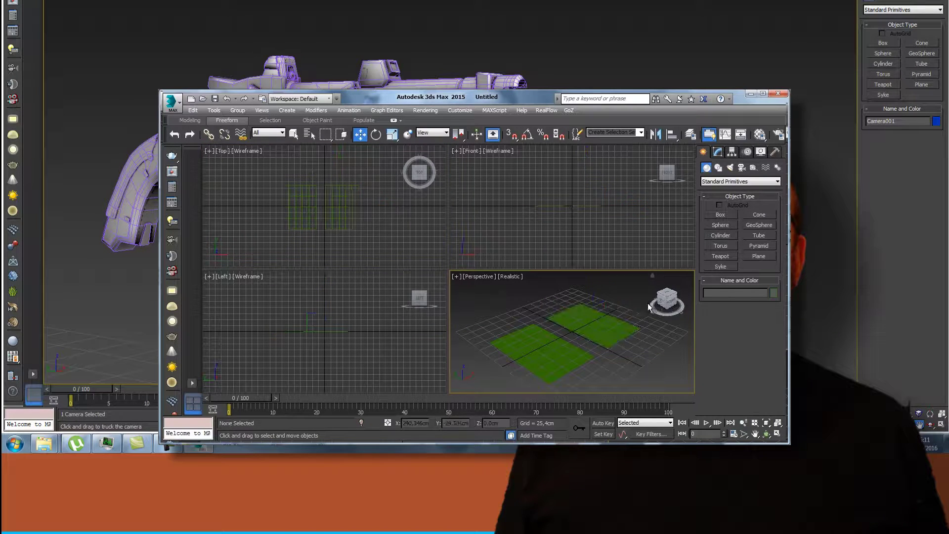
Step: Hide the grid in the Perspective viewport
drag(668, 302, 635, 307)
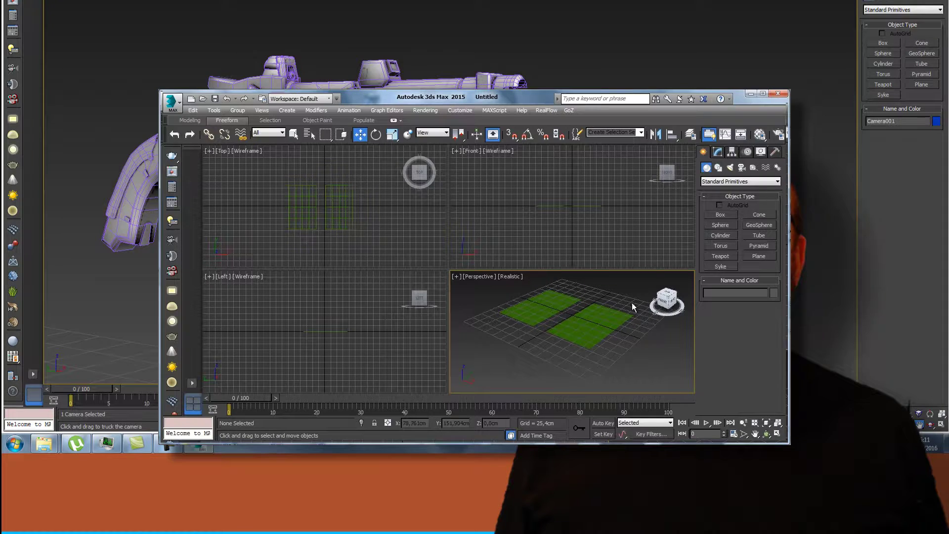
click(755, 434)
mouse_move(646, 339)
mouse_down()
mouse_move(646, 351)
mouse_move(642, 341)
mouse_up()
click(456, 277)
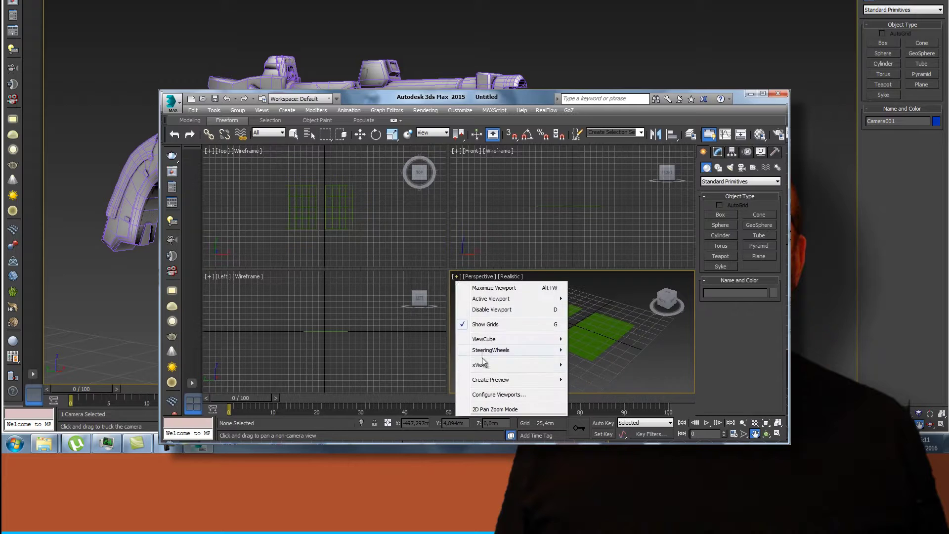
click(492, 329)
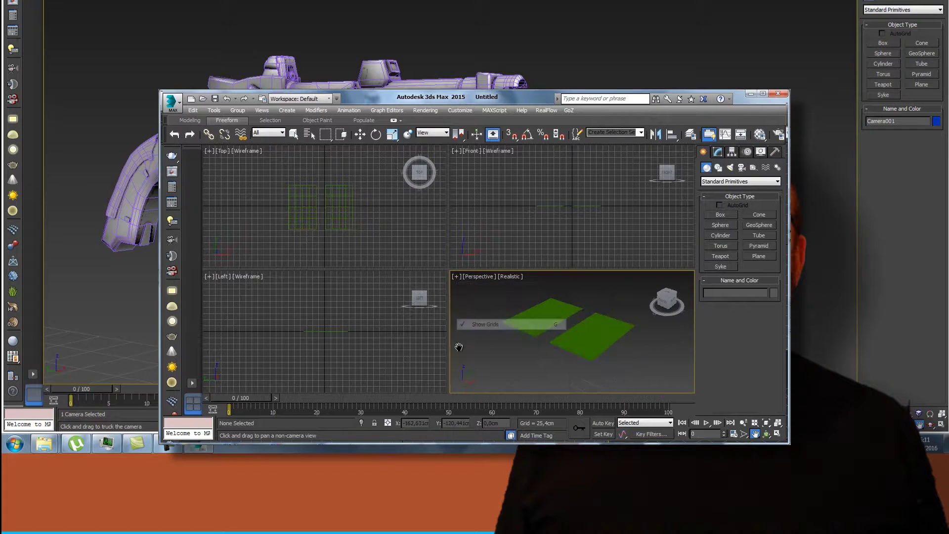
Step: Render the Perspective viewport to check both planes and close the rendered frame
click(744, 424)
drag(570, 314, 571, 302)
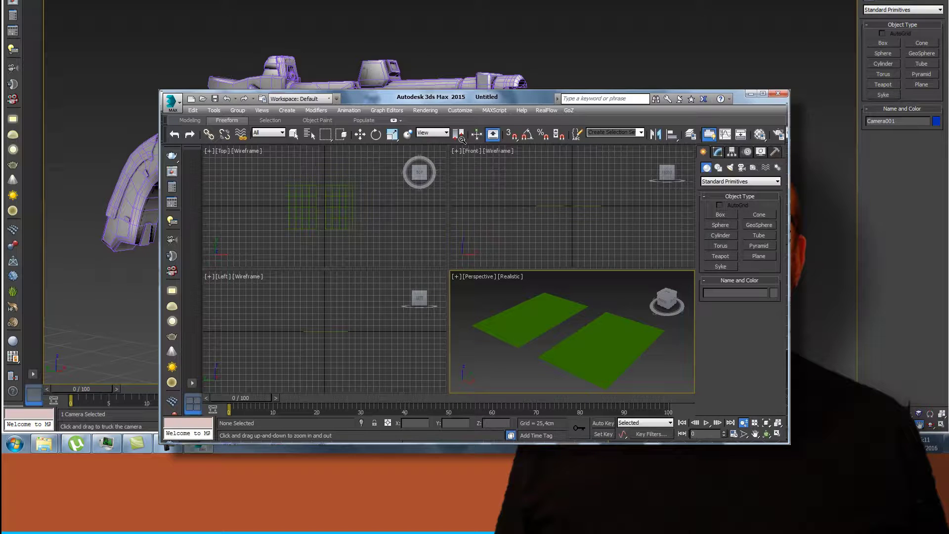
click(425, 111)
click(445, 121)
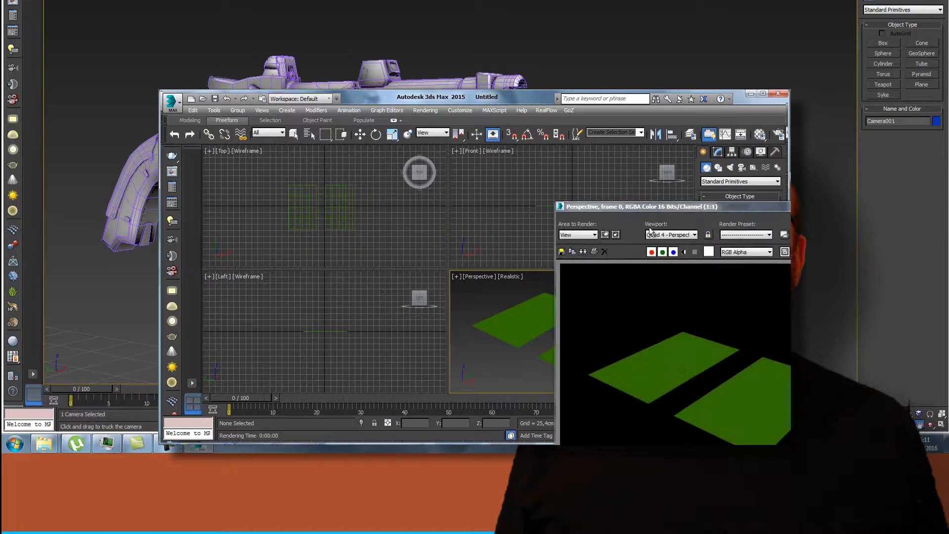
drag(689, 207, 353, 142)
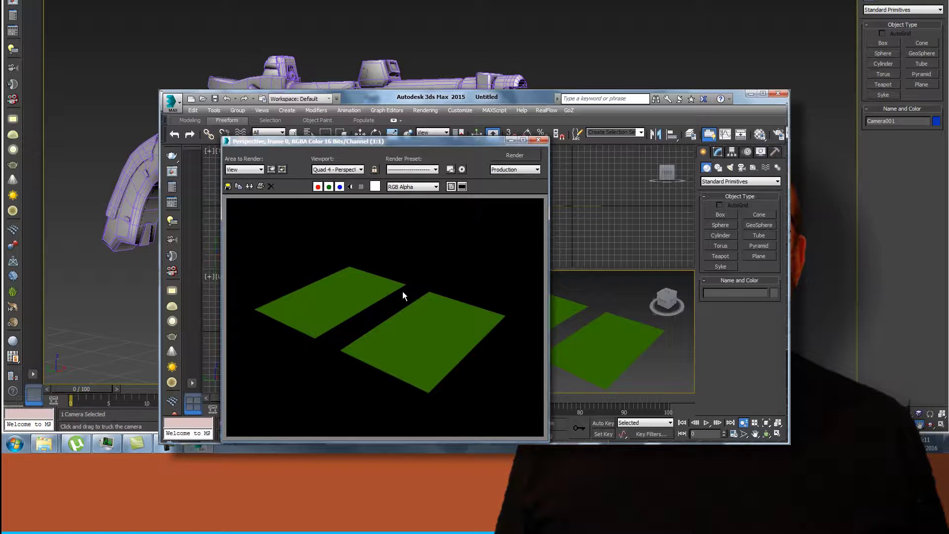
click(538, 140)
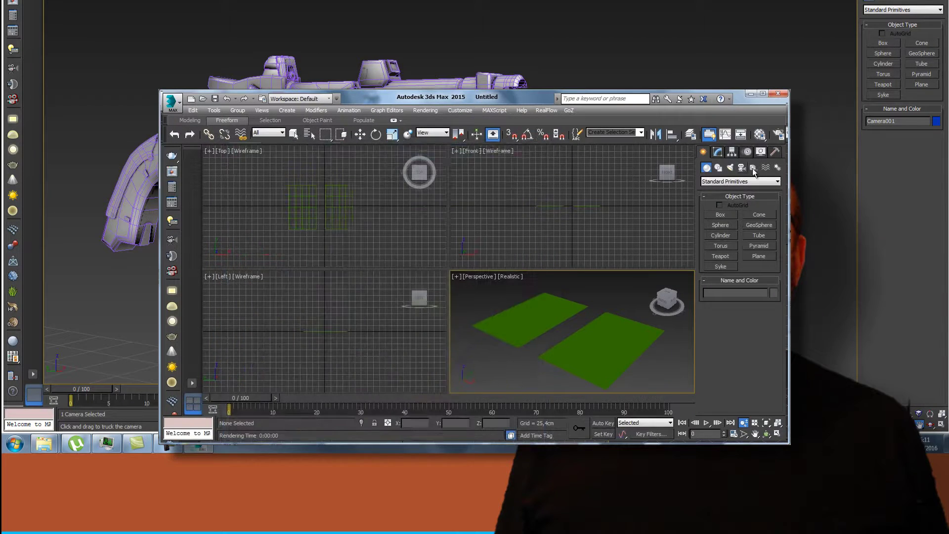
Step: Place a standard Omni light over the cloned plane and raise it to a height of about 52 cm
click(731, 167)
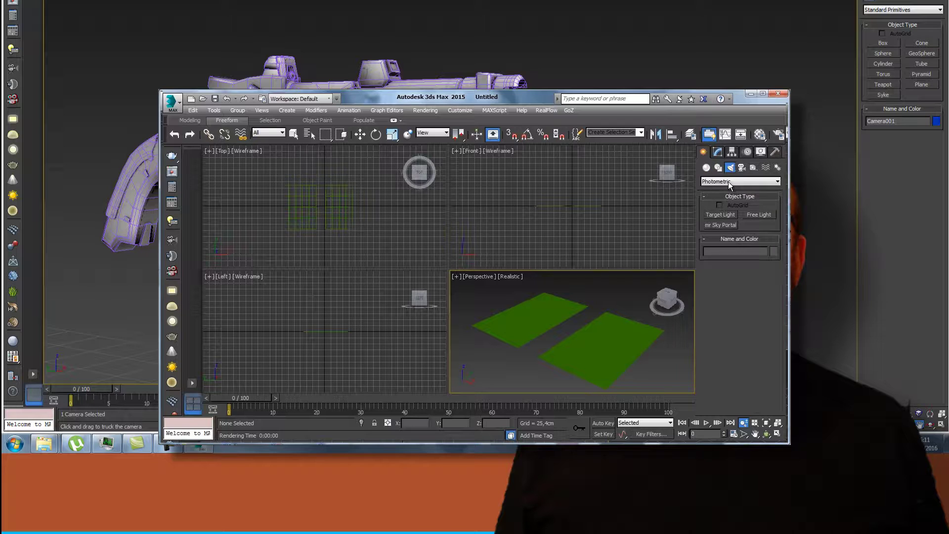
click(731, 182)
click(729, 197)
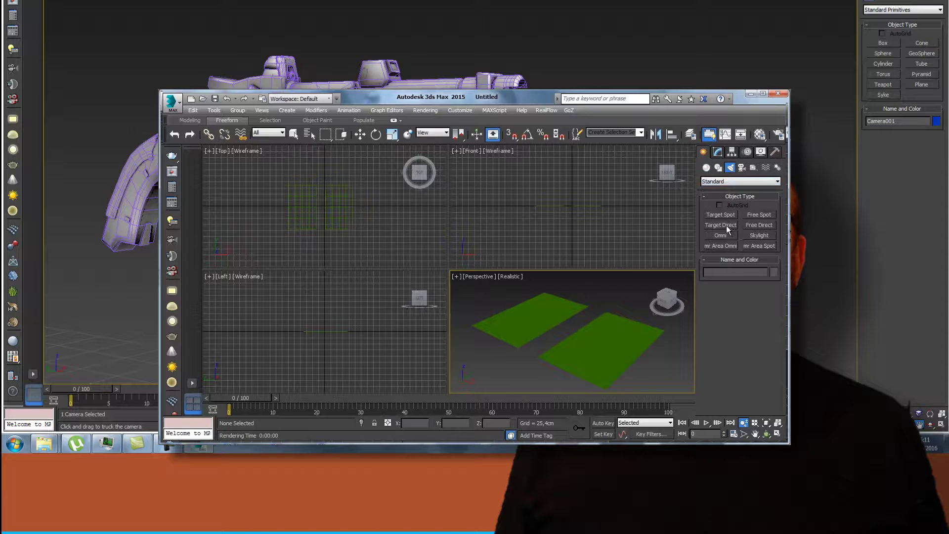
click(723, 237)
click(339, 205)
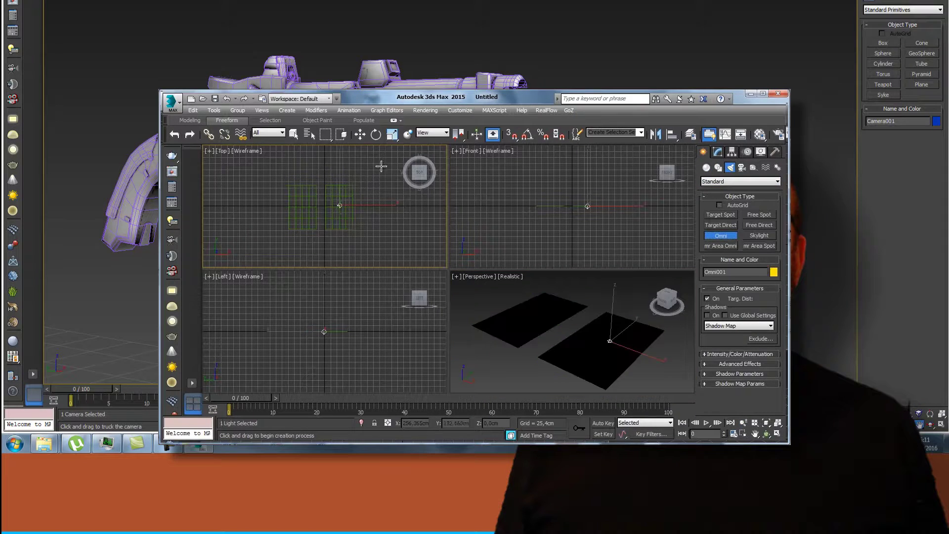
click(359, 134)
drag(589, 186, 588, 171)
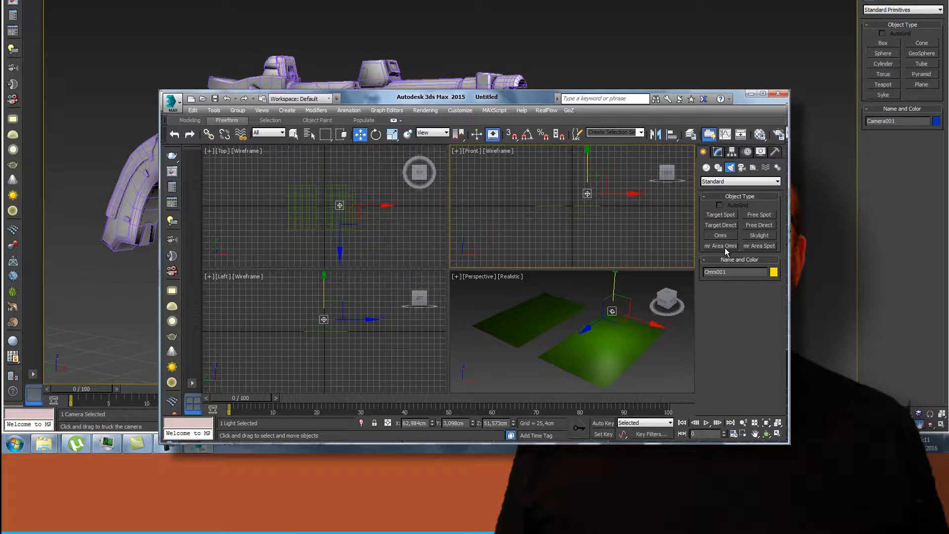
Step: Turn on shadows for the Omni light and render the Perspective viewport to check the lighting
click(720, 155)
click(707, 346)
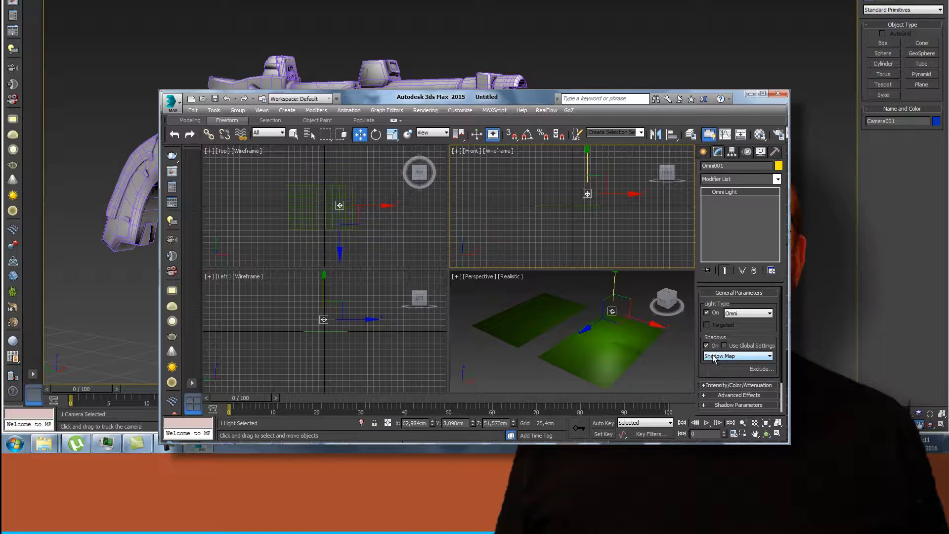
click(424, 111)
click(446, 124)
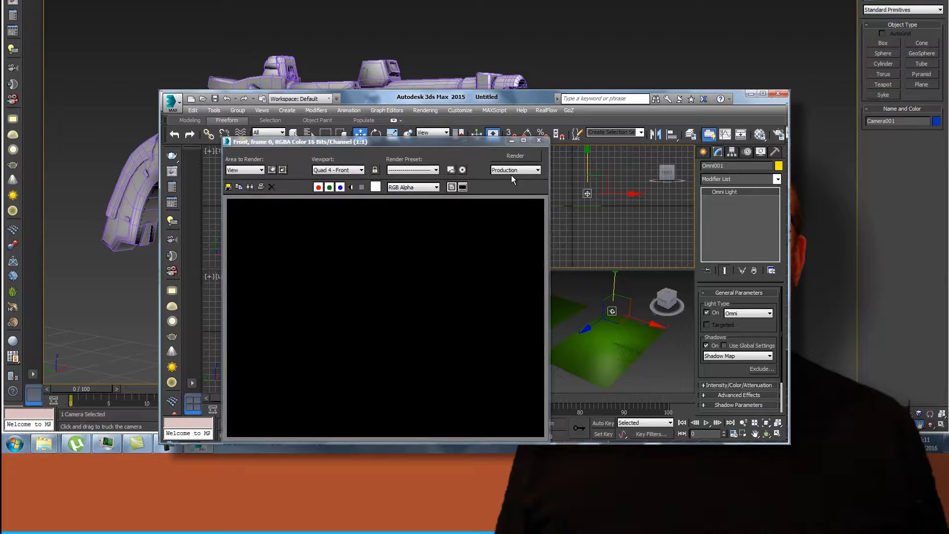
click(606, 288)
click(524, 154)
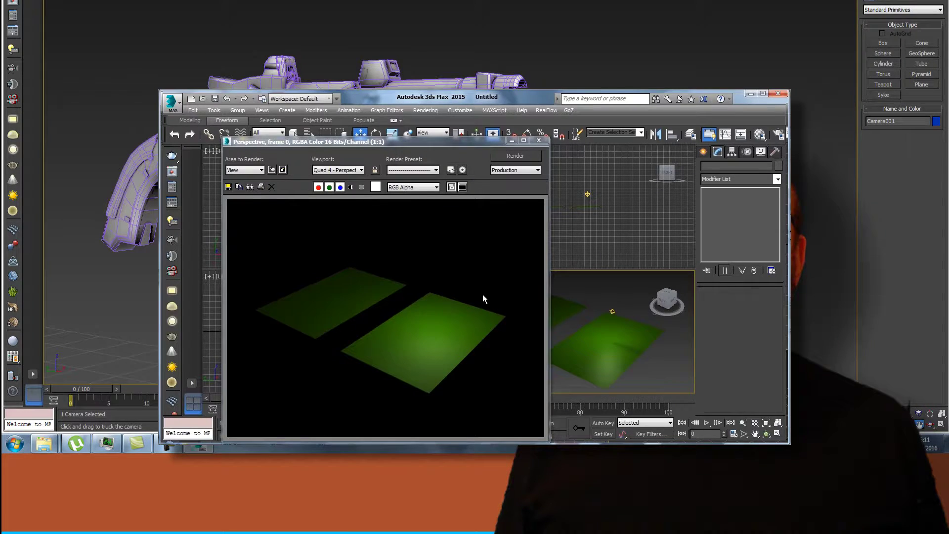
click(539, 140)
Step: Switch to the texture folder in Windows Explorer and apply the archtexture 8988 brick image to the plane under the light
key(alt+Tab)
drag(503, 197, 356, 176)
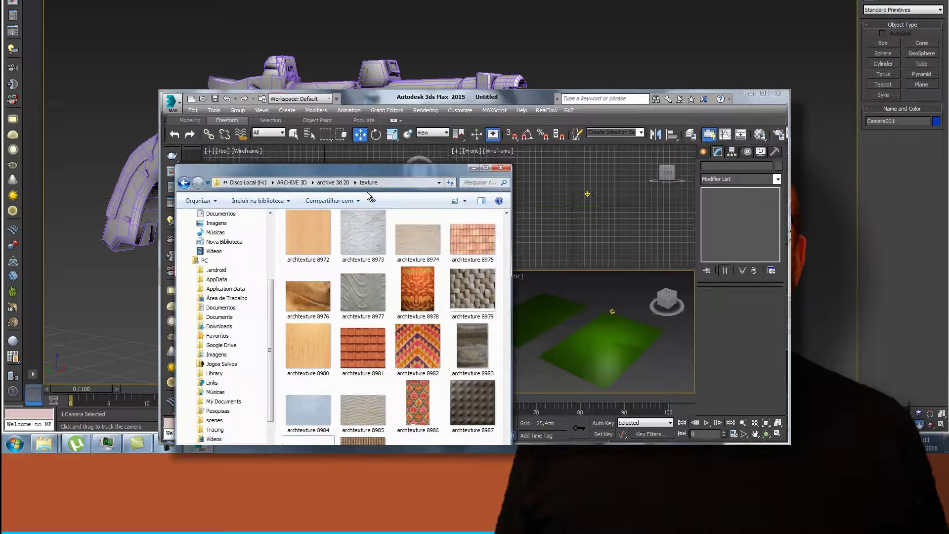
drag(353, 442, 618, 350)
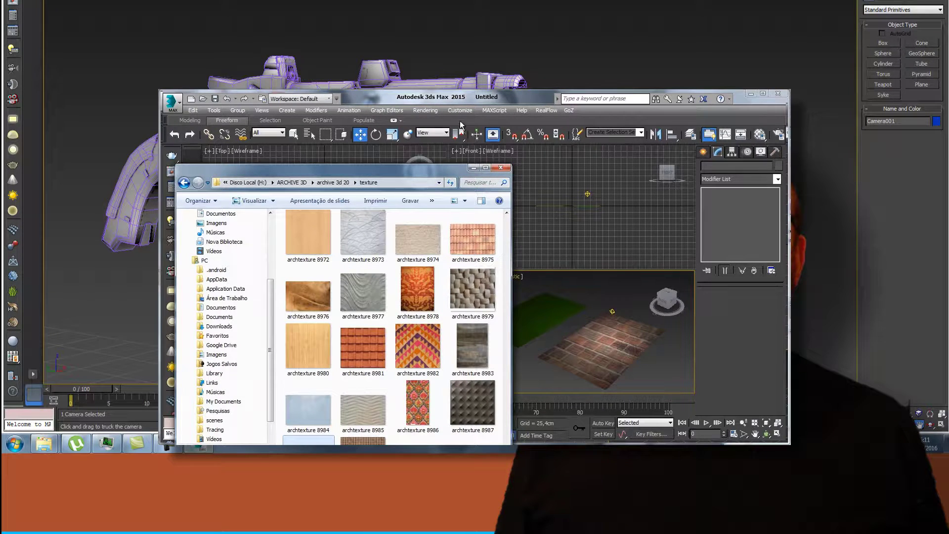
Step: Open the render settings and render the Perspective viewport to inspect the brick-textured plane
click(427, 110)
click(444, 133)
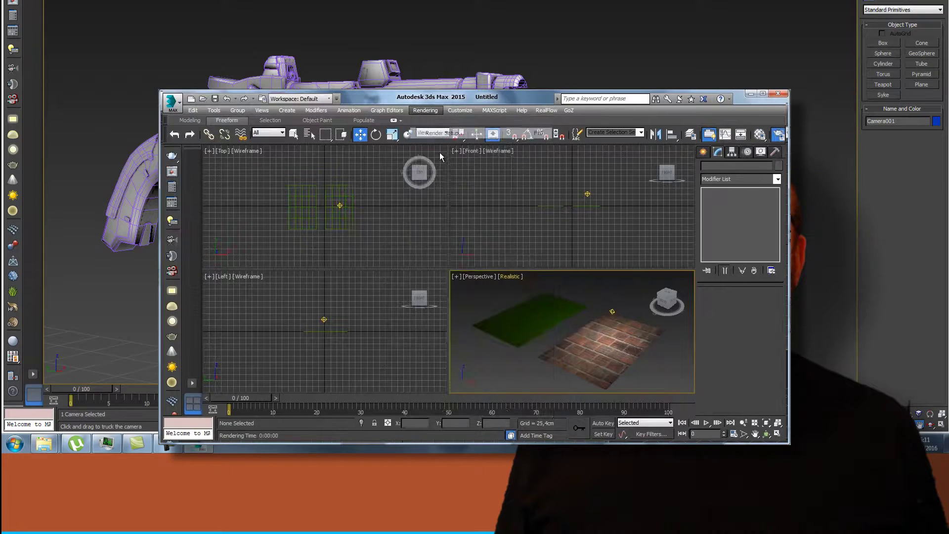
key(shift+q)
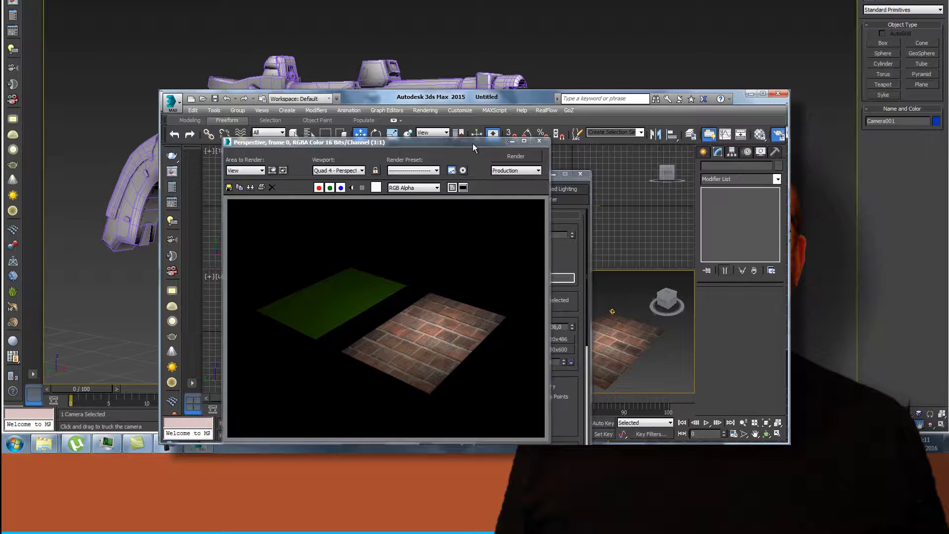
drag(472, 143, 475, 233)
click(543, 230)
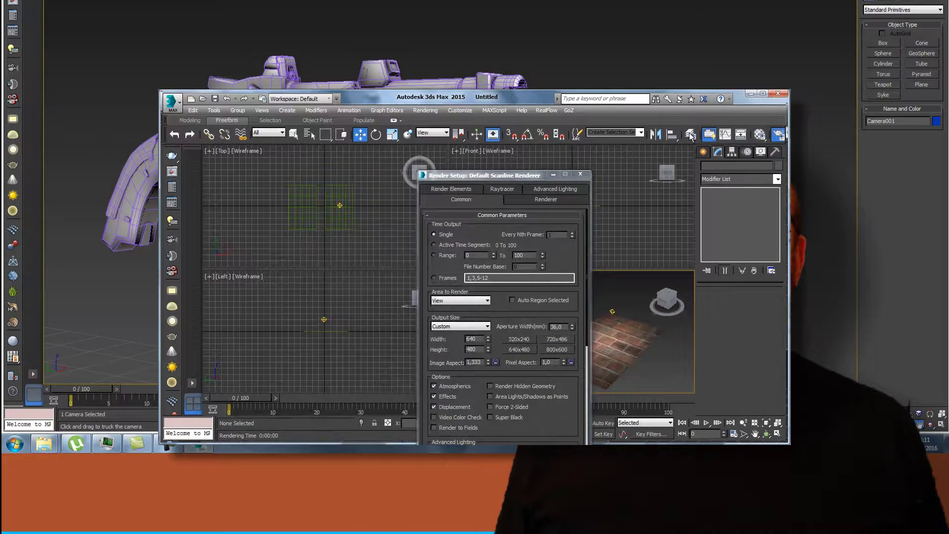
Step: Load the brick plane's material into the first Material Editor slot and set its Specular Level to 92
key(m)
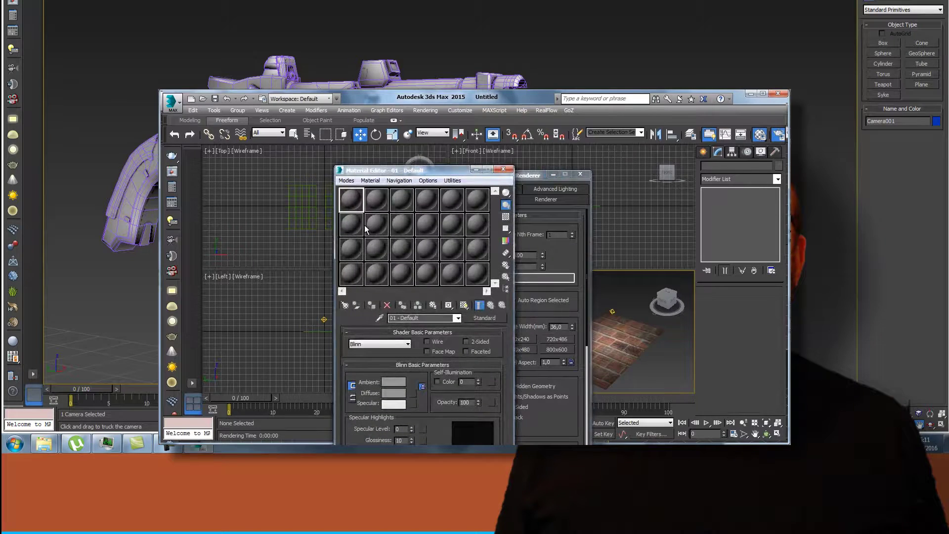
click(379, 318)
click(608, 333)
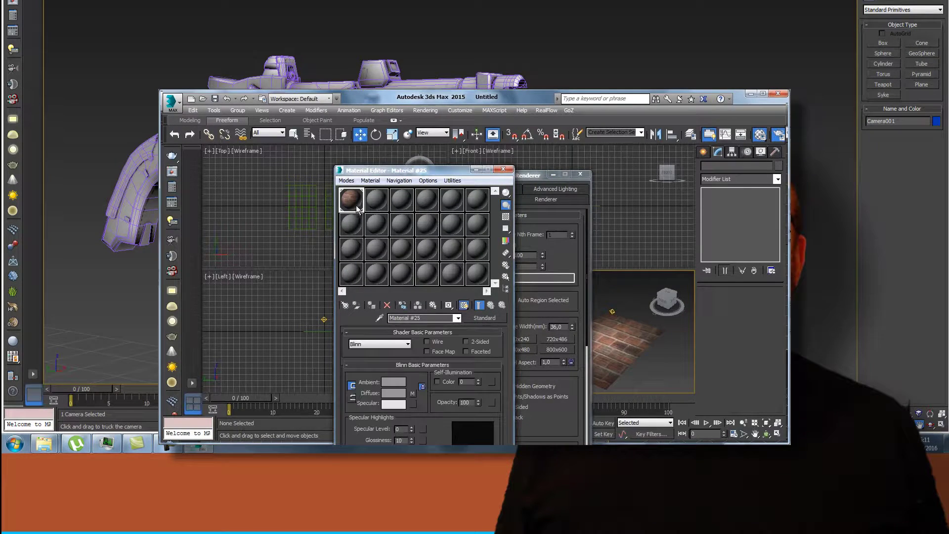
drag(395, 170, 365, 117)
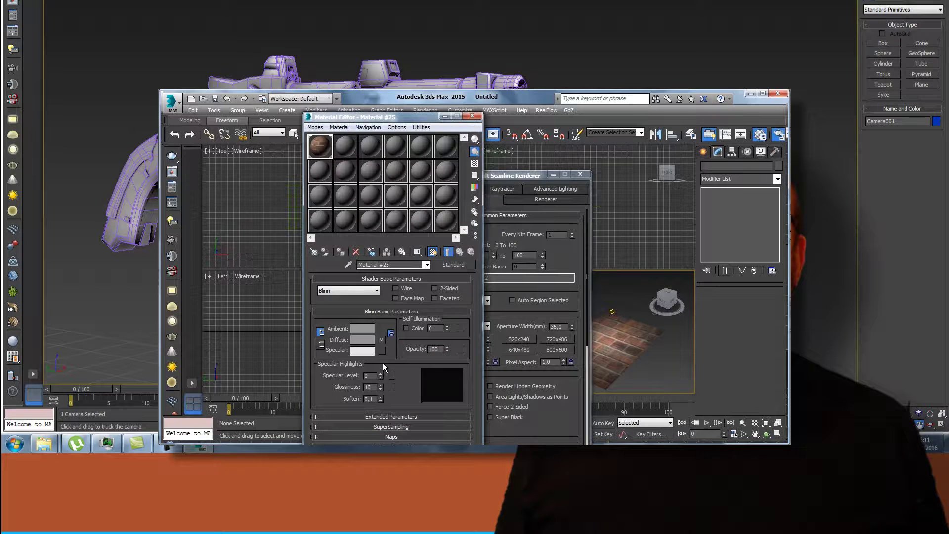
drag(381, 376, 380, 331)
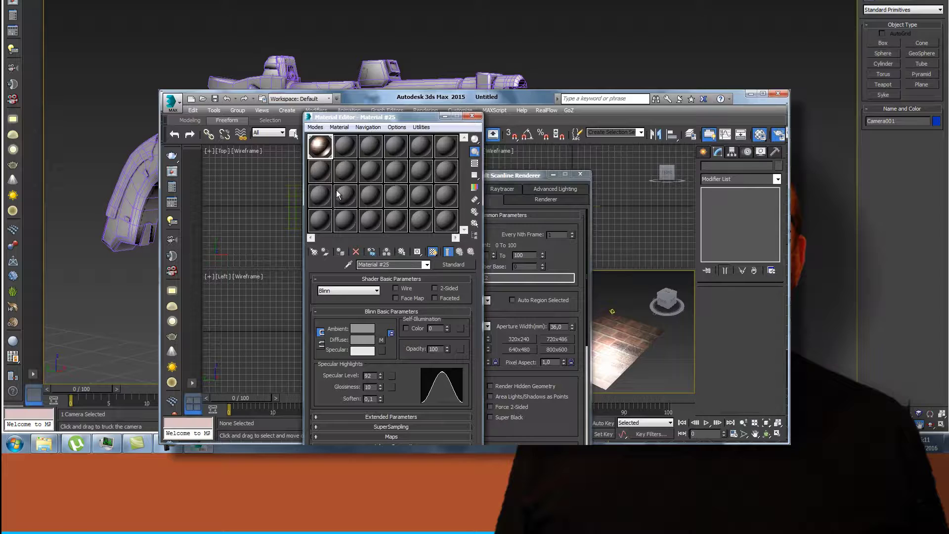
Step: Render the Perspective viewport to examine the brick's specular highlight, and close the rendered frame and render settings
click(566, 488)
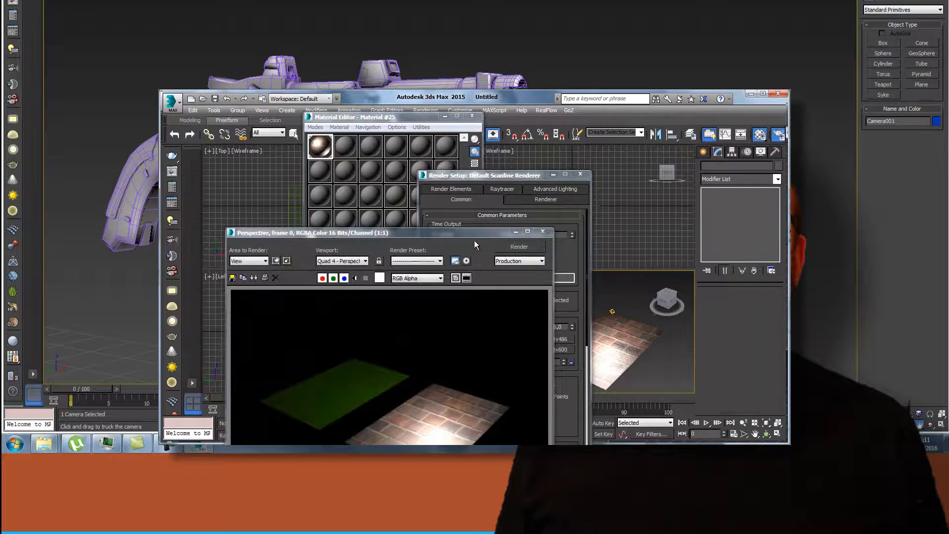
drag(438, 236, 461, 124)
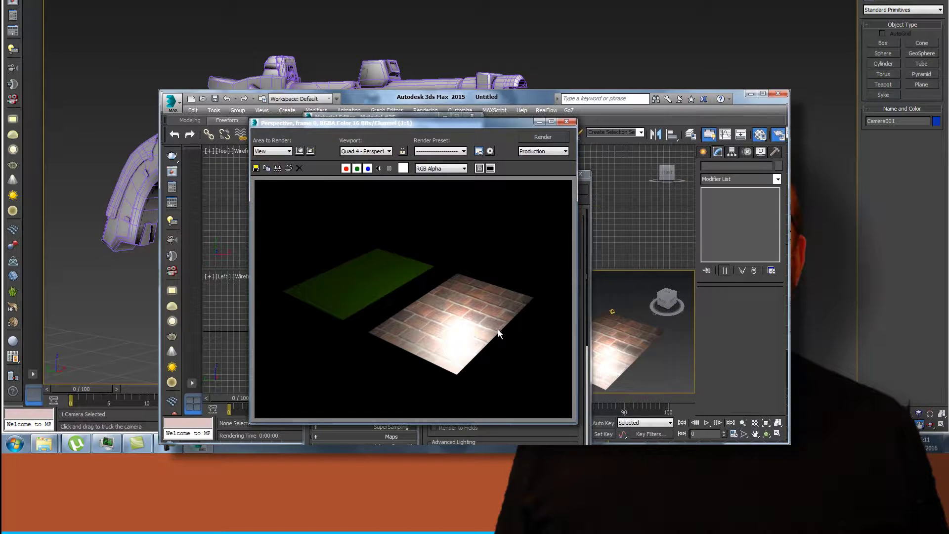
click(567, 122)
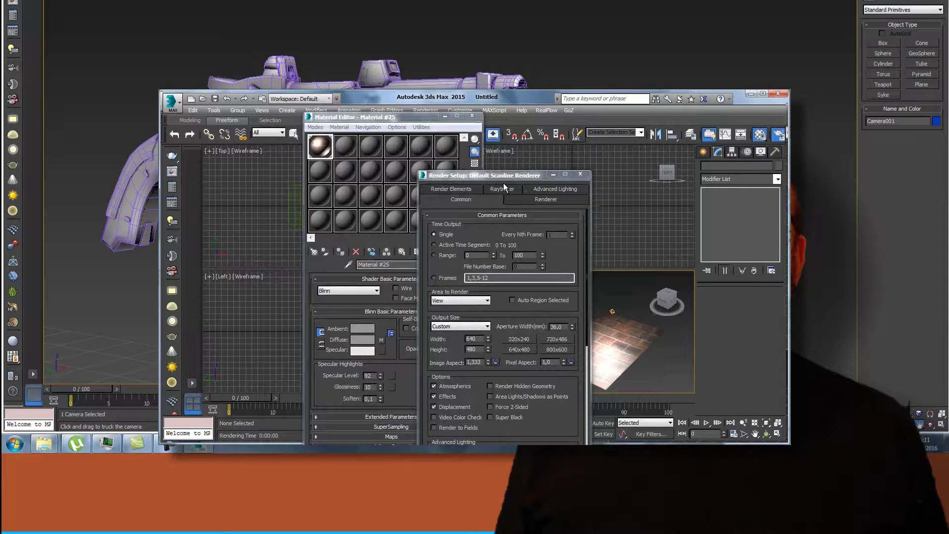
drag(512, 177, 410, 274)
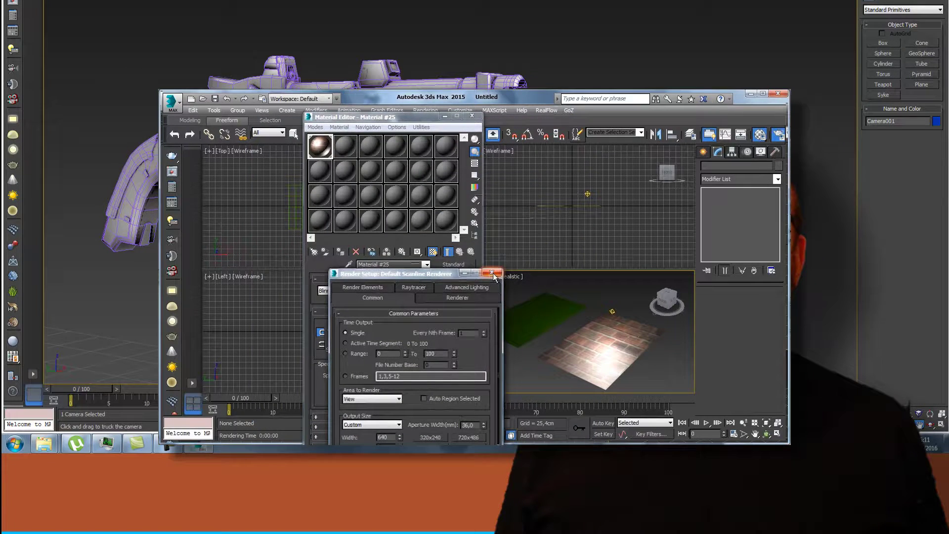
click(492, 272)
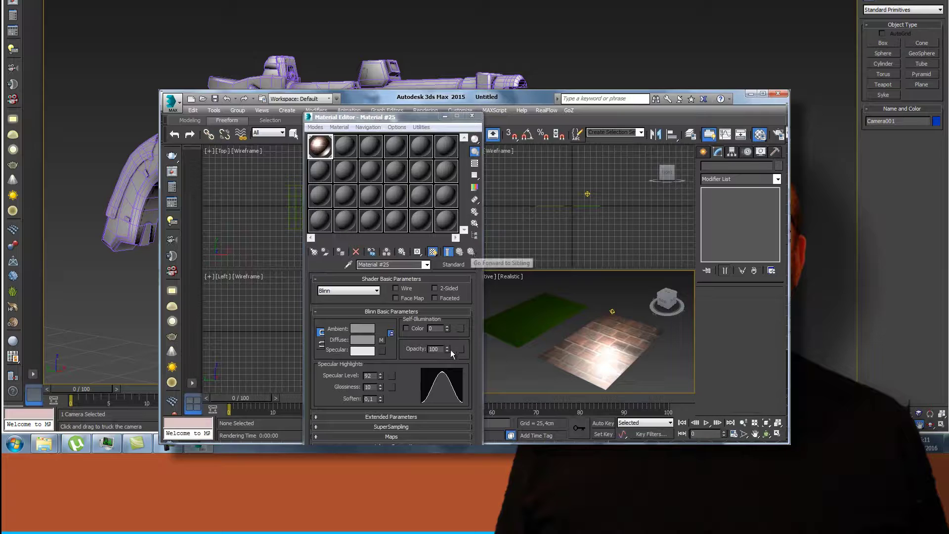
Step: Duplicate the brick material's Diffuse Color map into its Bump slot as a copy and render the Perspective viewport
drag(412, 118, 394, 102)
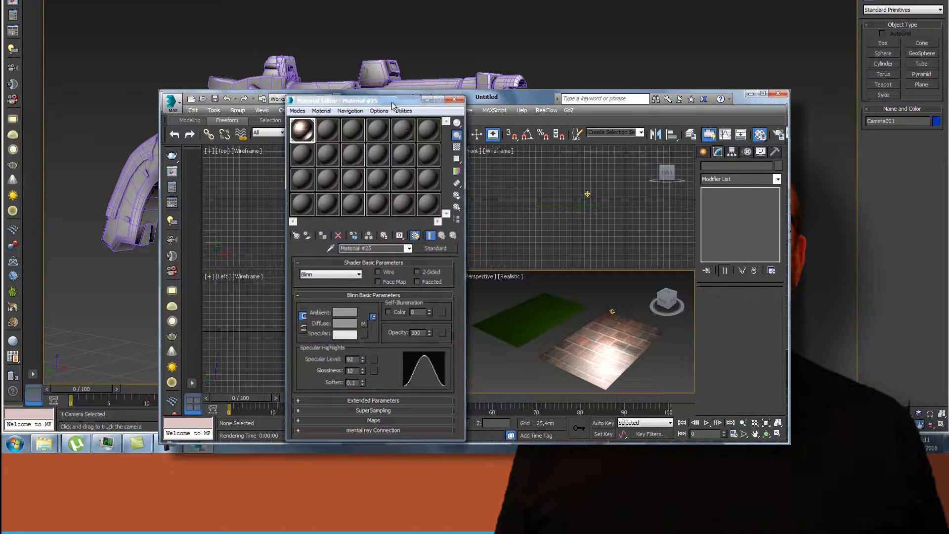
click(384, 420)
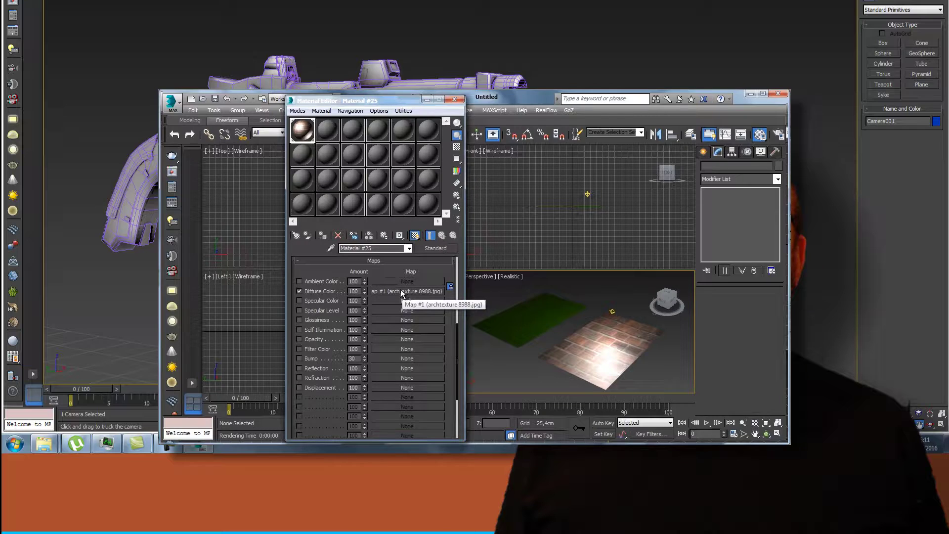
drag(400, 290, 400, 301)
drag(401, 349, 401, 358)
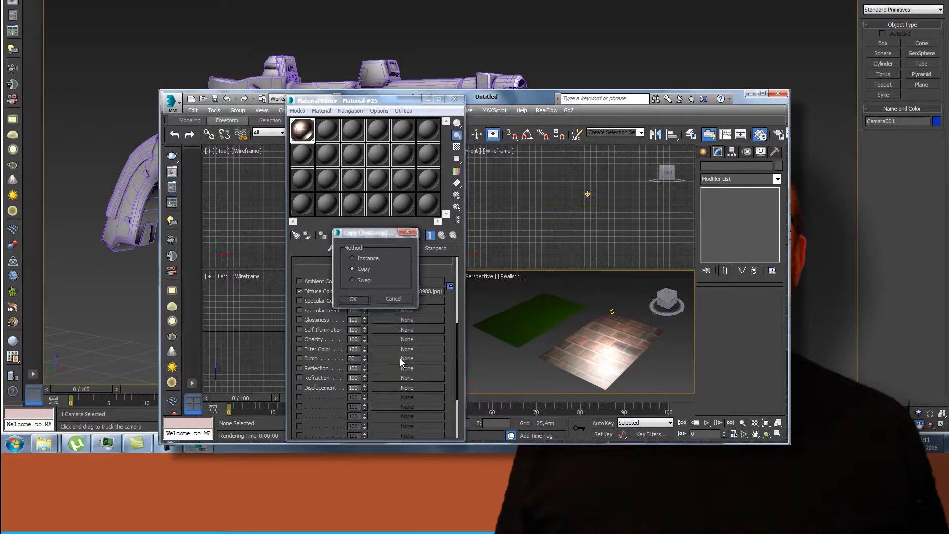
click(354, 300)
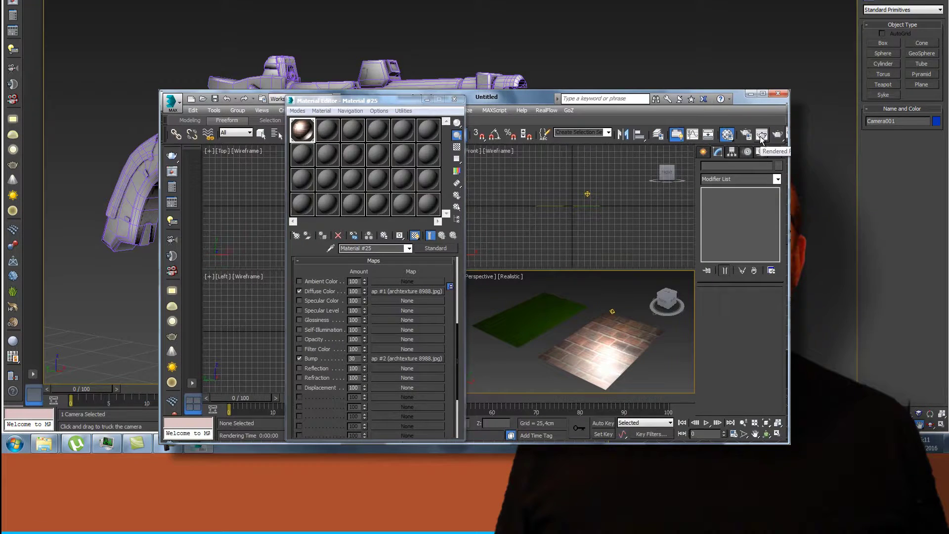
click(776, 136)
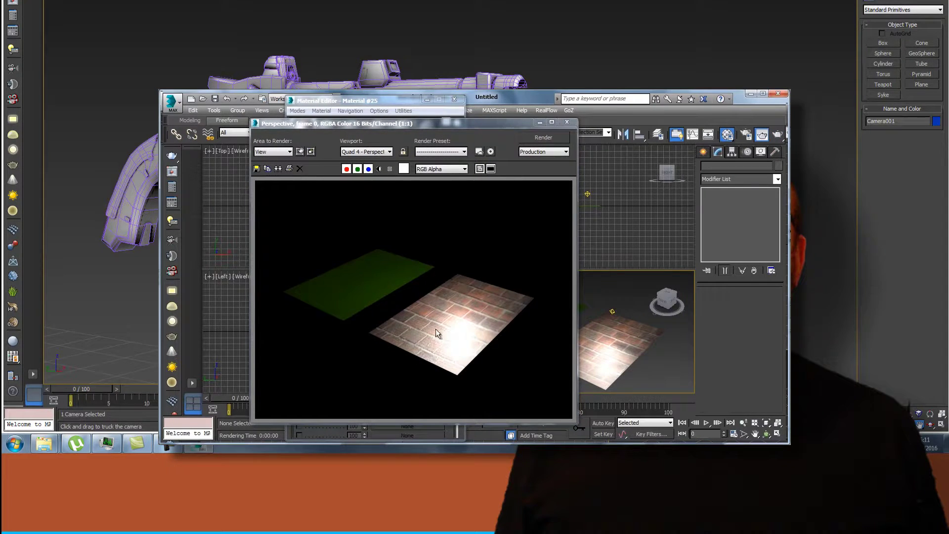
click(567, 122)
Step: Set the brick material's Bump amount to 100 and render the Perspective viewport
double_click(354, 358)
text(100)
click(533, 229)
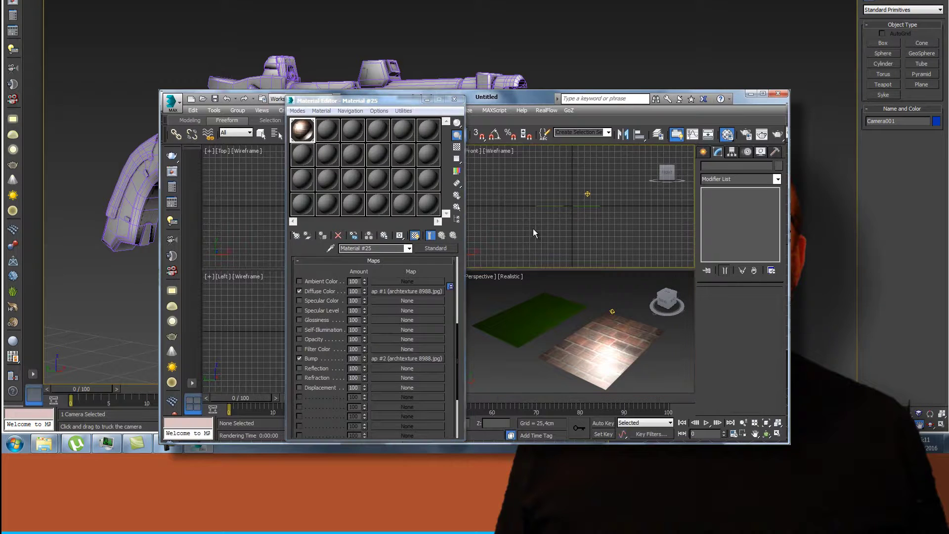
click(760, 135)
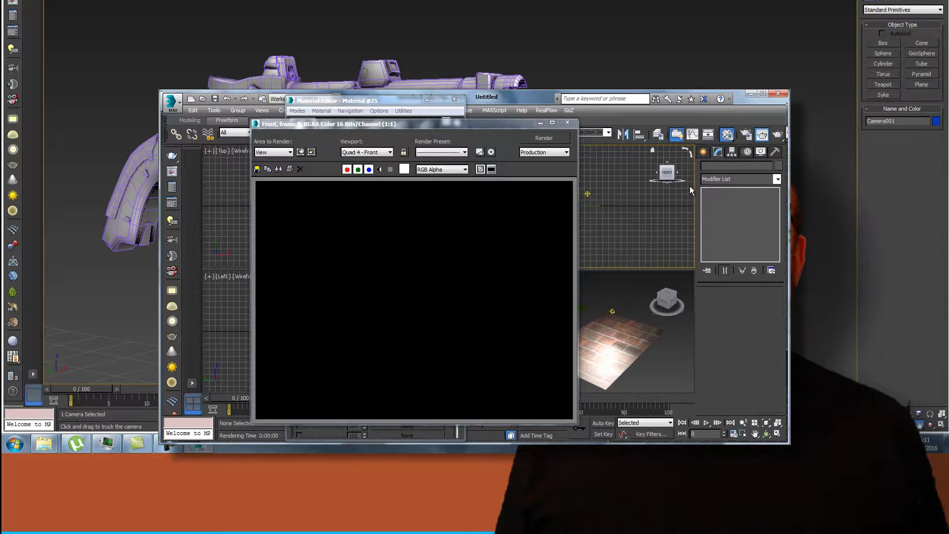
right_click(624, 297)
click(777, 135)
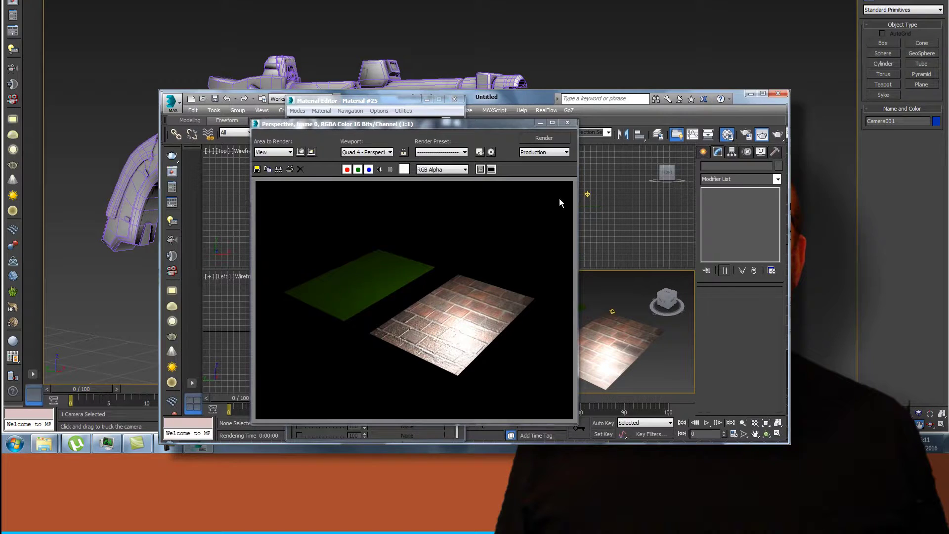
Step: Move the rendered frame off the Perspective viewport, select the green plane and close the rendered frame
drag(494, 124, 680, 149)
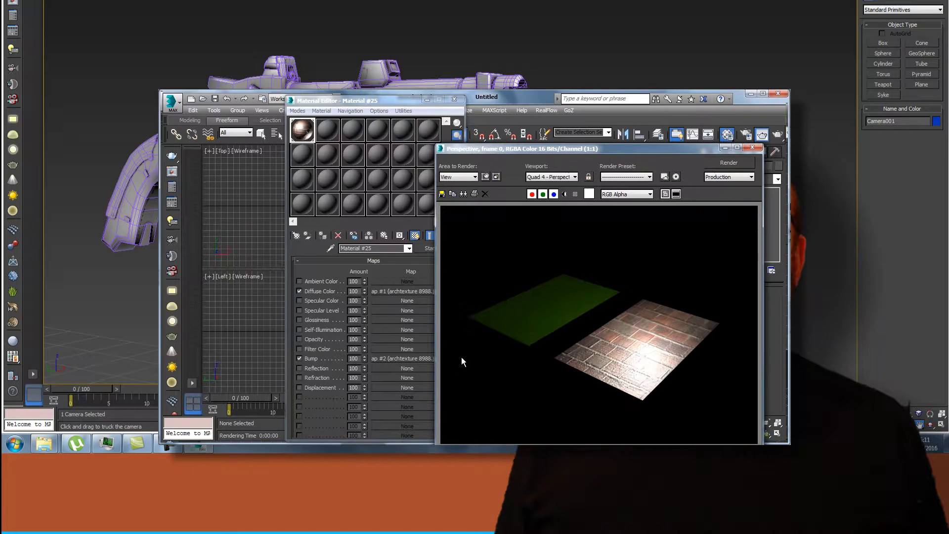
drag(602, 153, 393, 268)
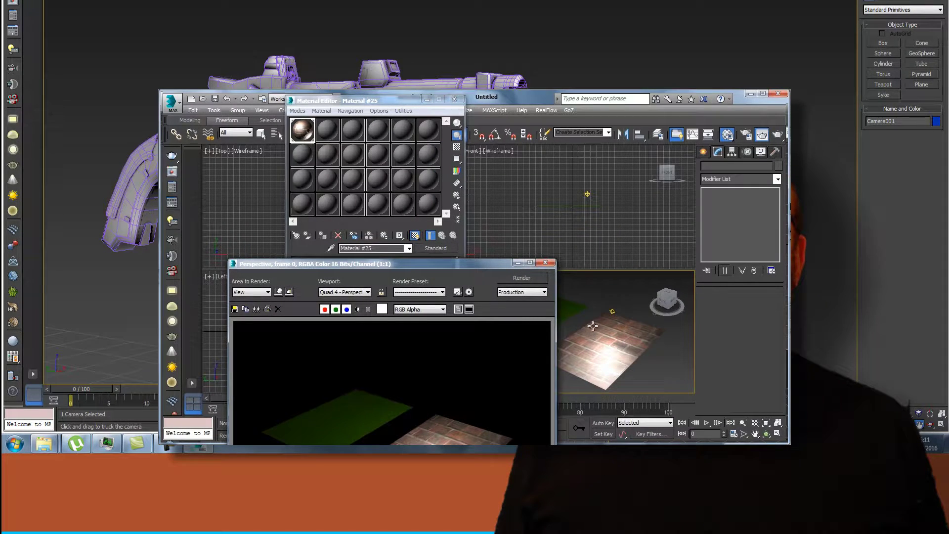
click(563, 309)
drag(510, 267, 439, 299)
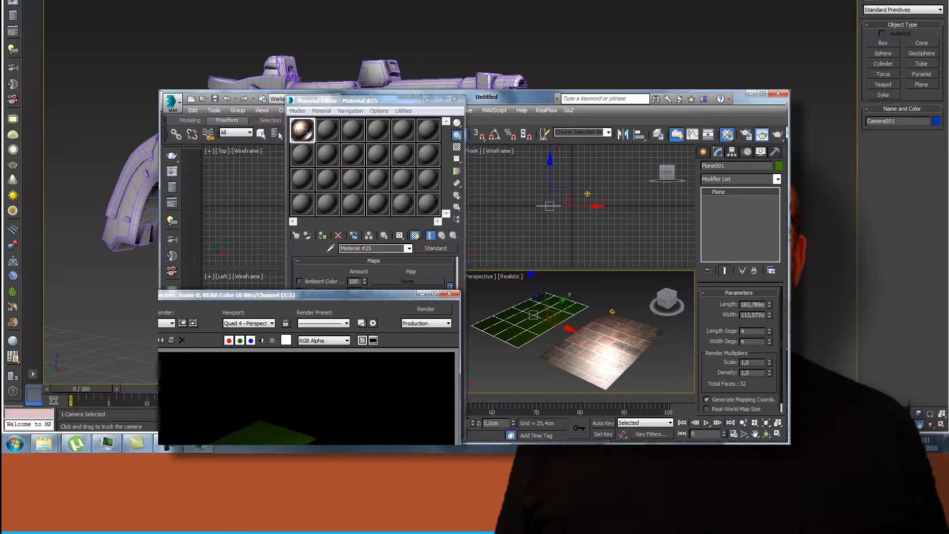
click(449, 295)
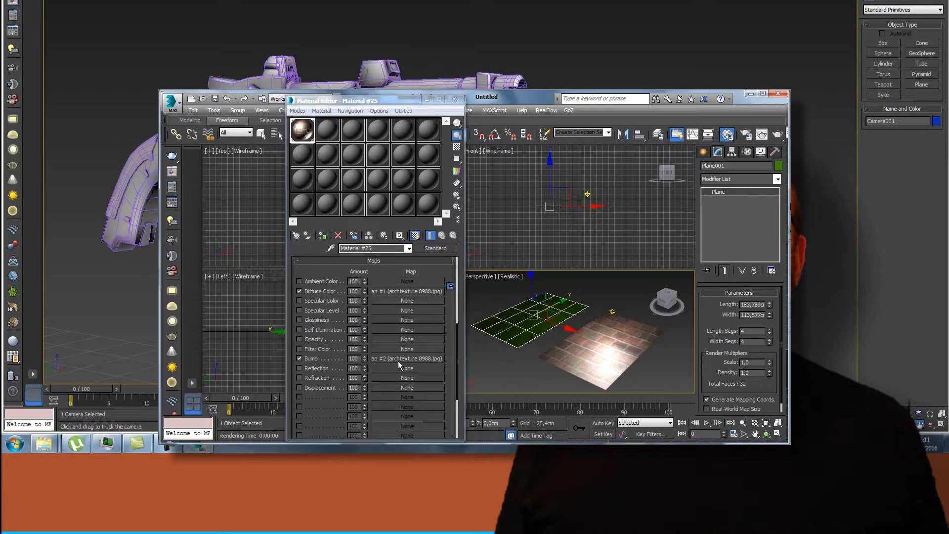
Step: Copy the brick Bump map into the Bump slot of the second material and assign that material to the selected plane
right_click(400, 367)
click(434, 383)
click(333, 130)
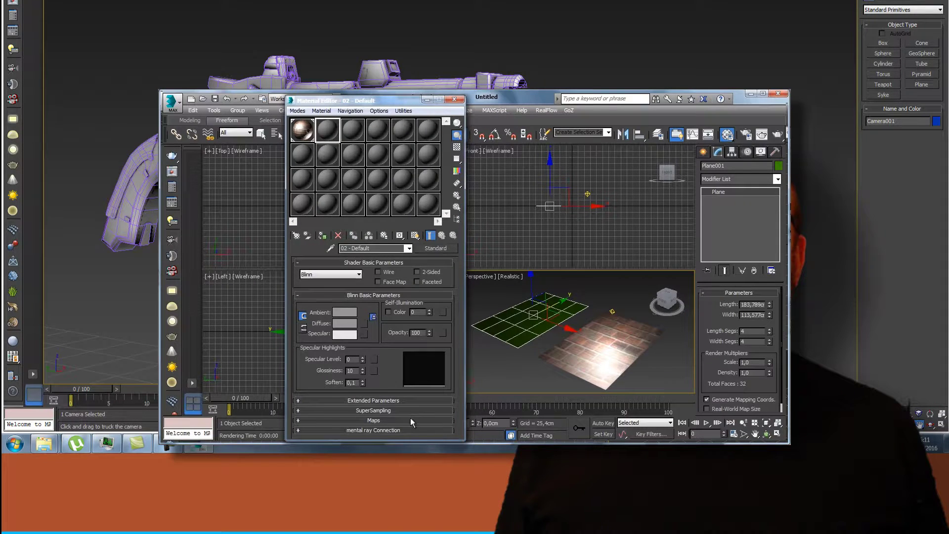
click(410, 419)
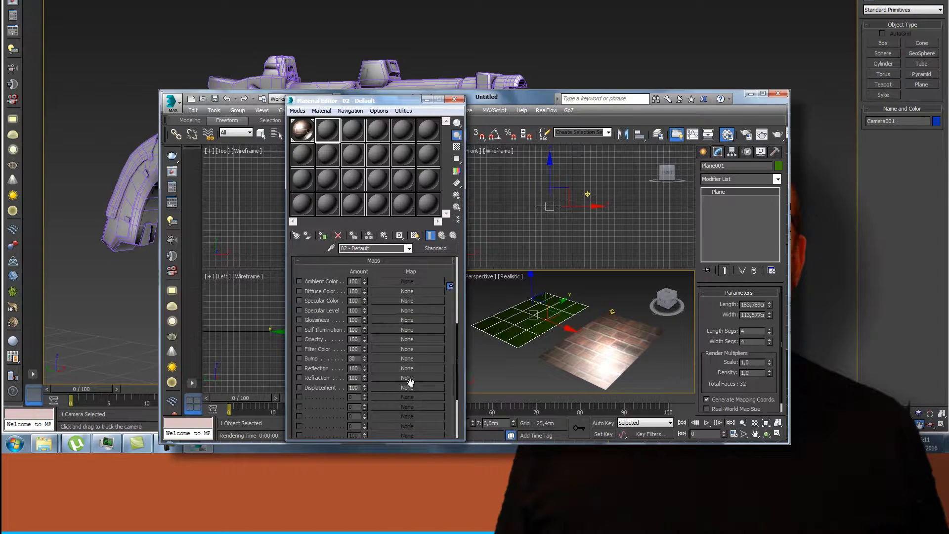
right_click(396, 357)
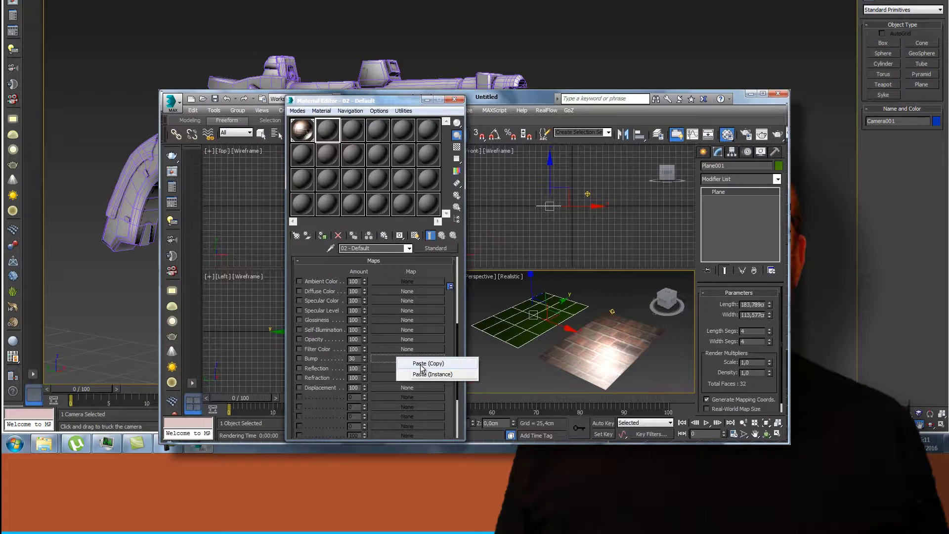
click(421, 364)
click(519, 330)
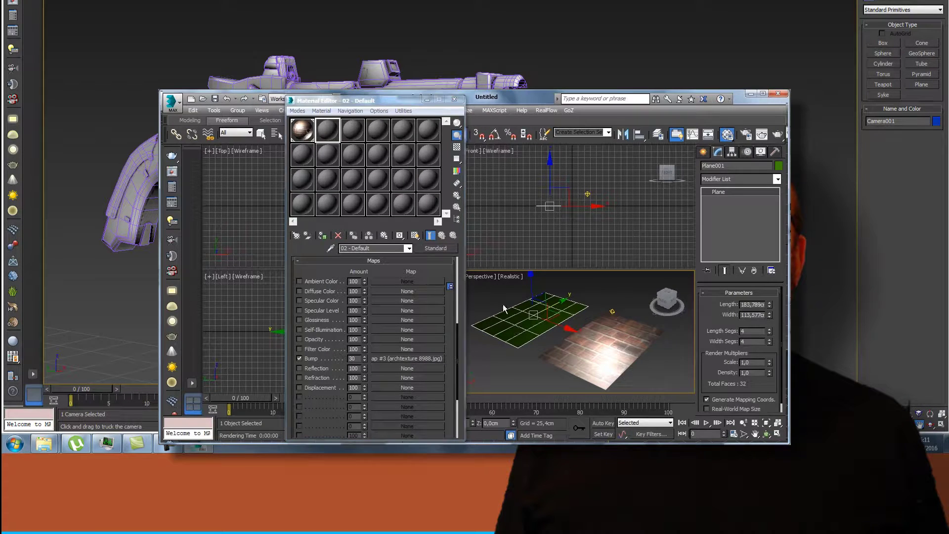
click(324, 237)
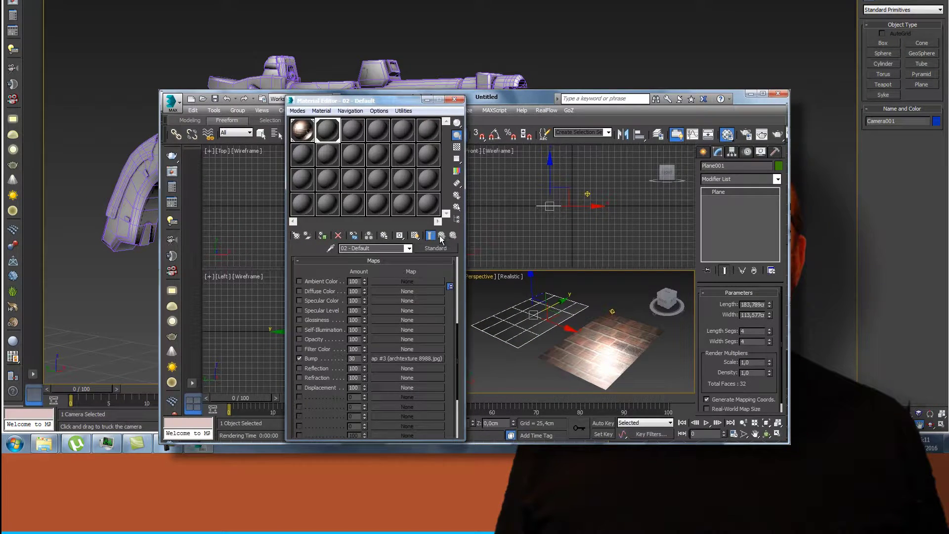
Step: Set the second material's Specular Level to 36 and render the Perspective viewport to examine the bump-only plane
scroll(366, 346, up, 5)
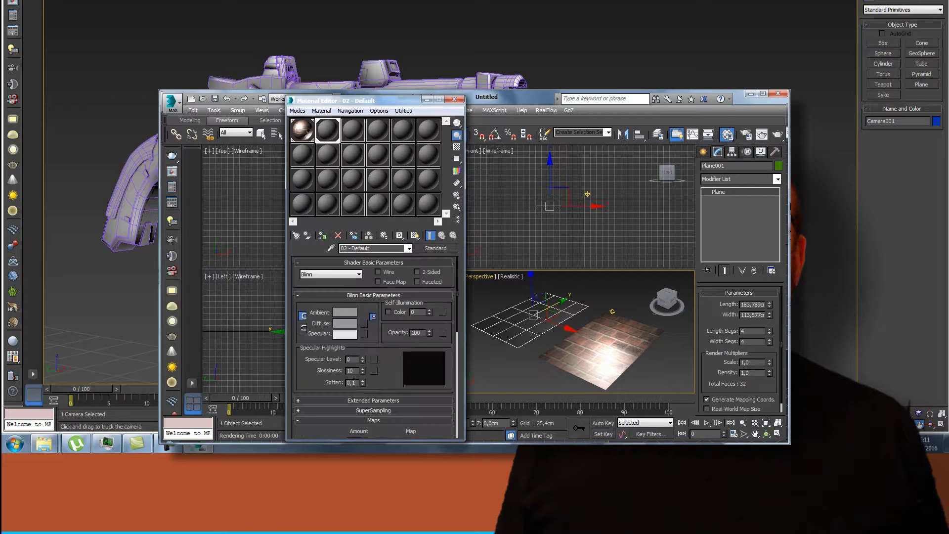
drag(362, 357, 364, 339)
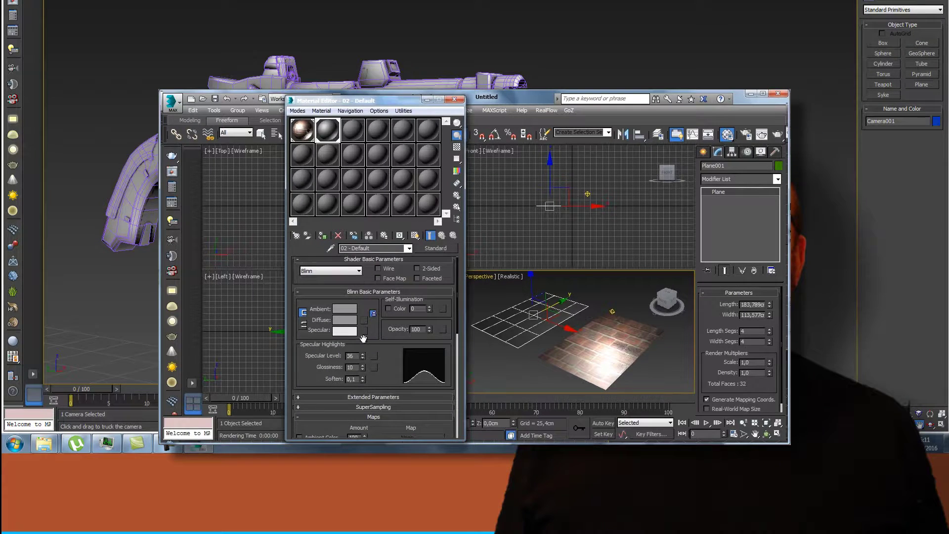
click(623, 286)
click(777, 138)
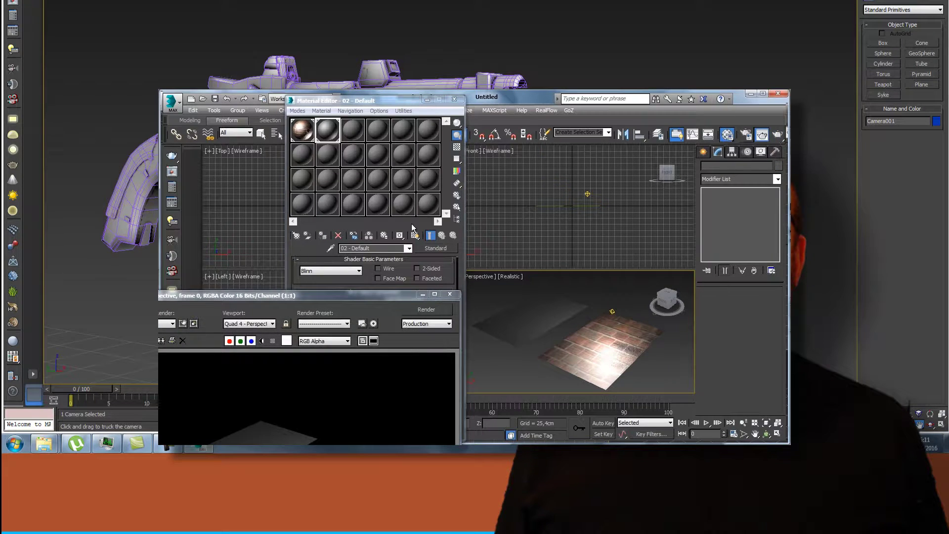
drag(312, 298, 524, 127)
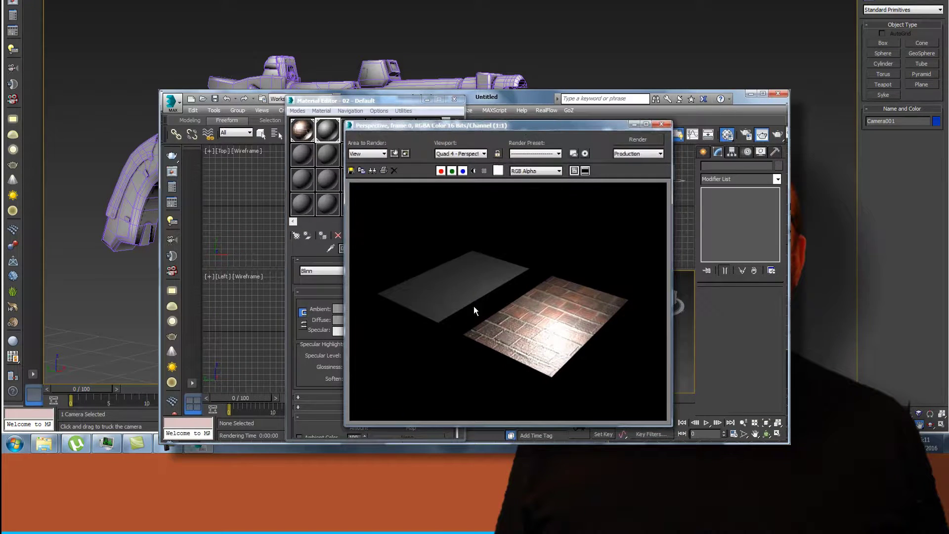
Step: Move the Omni light to between the two planes, check the lighting in the rendered frame and close it
drag(583, 124, 452, 307)
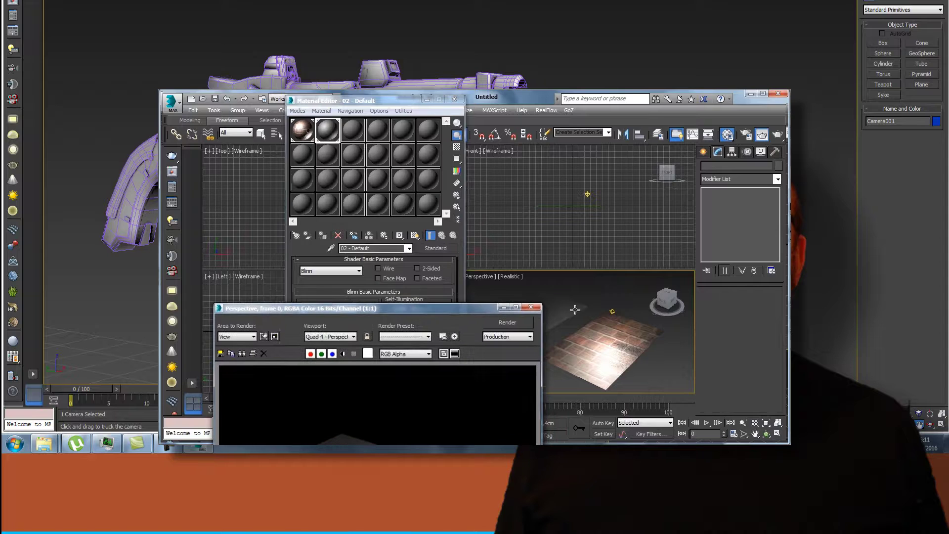
click(615, 313)
drag(627, 313, 574, 296)
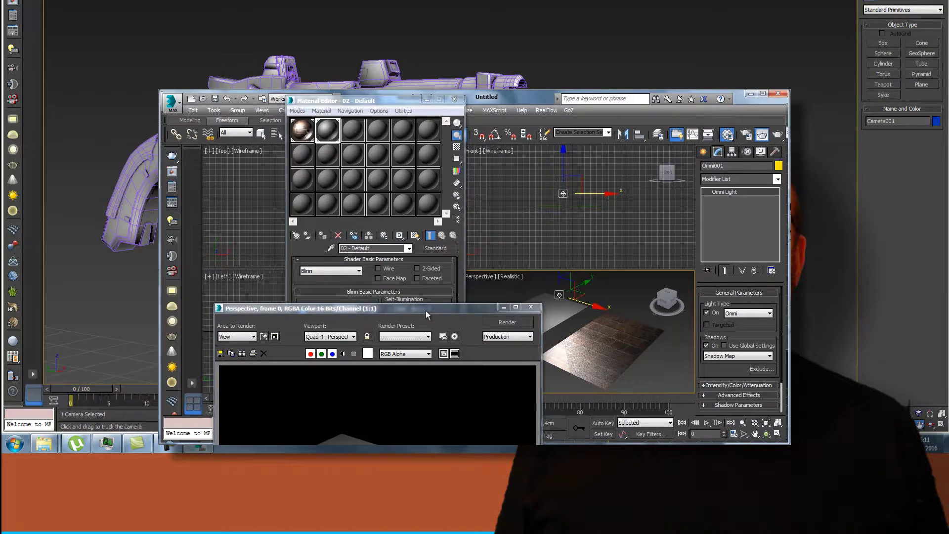
drag(426, 309, 496, 148)
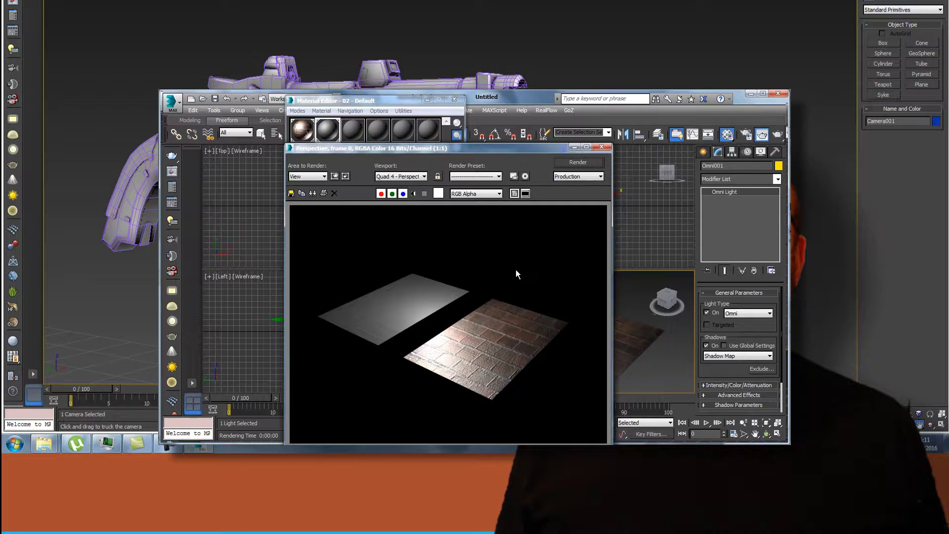
click(604, 146)
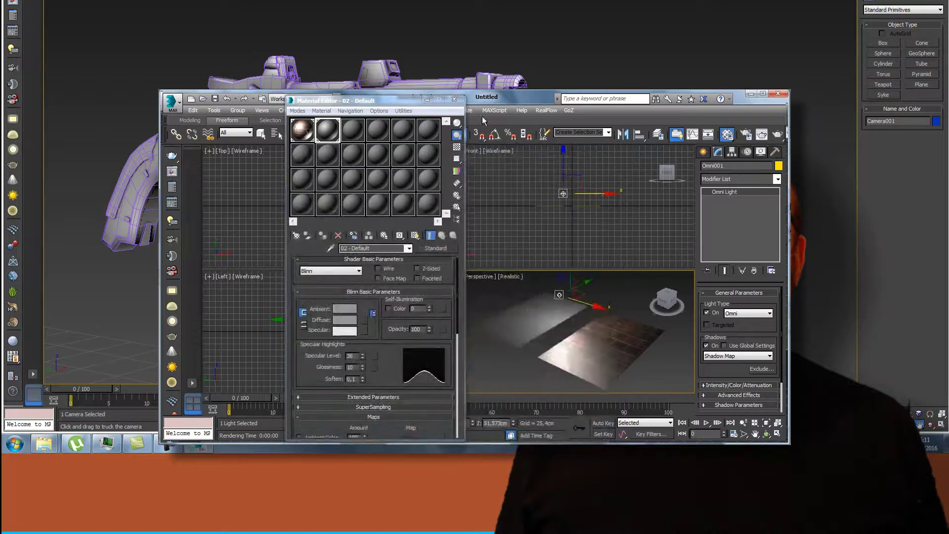
drag(786, 190, 576, 262)
drag(533, 326, 503, 186)
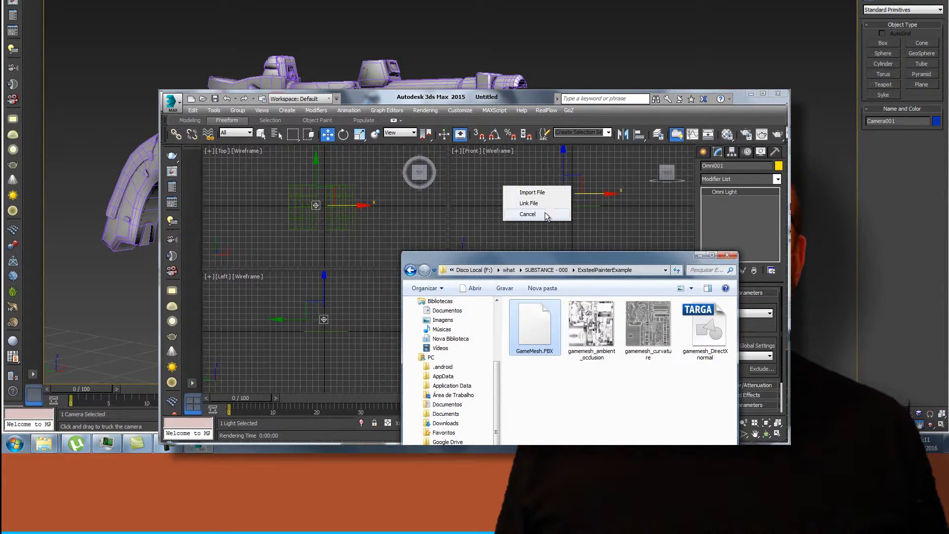
click(527, 214)
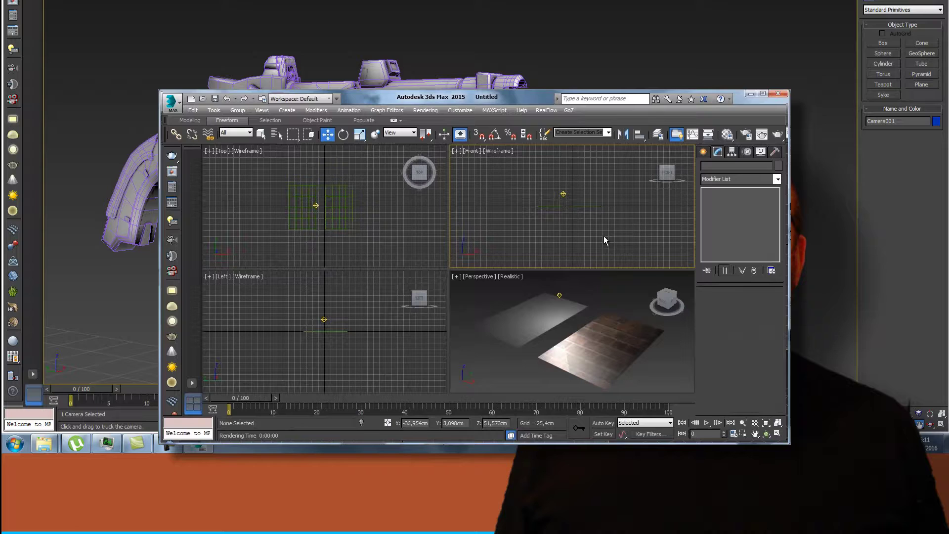
Step: Reset 3ds Max to an empty scene
click(176, 102)
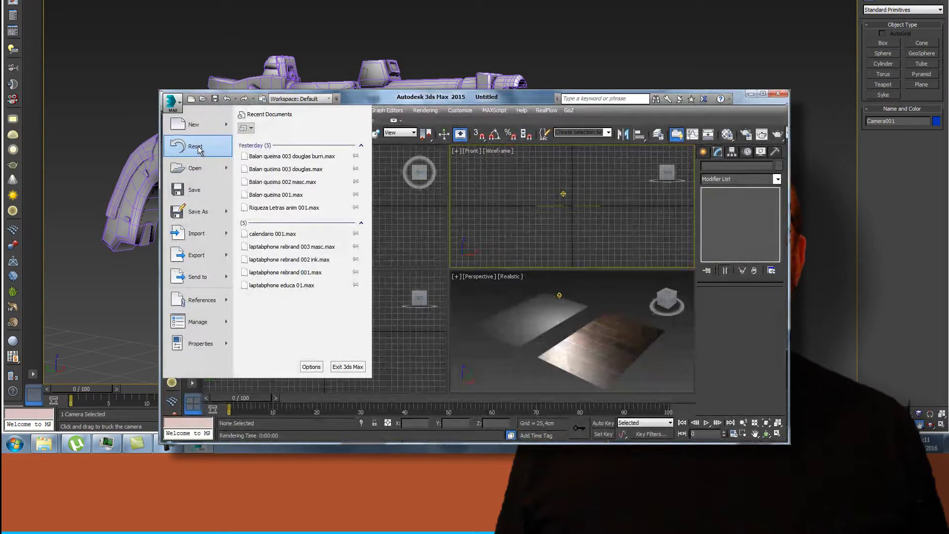
click(198, 147)
click(473, 286)
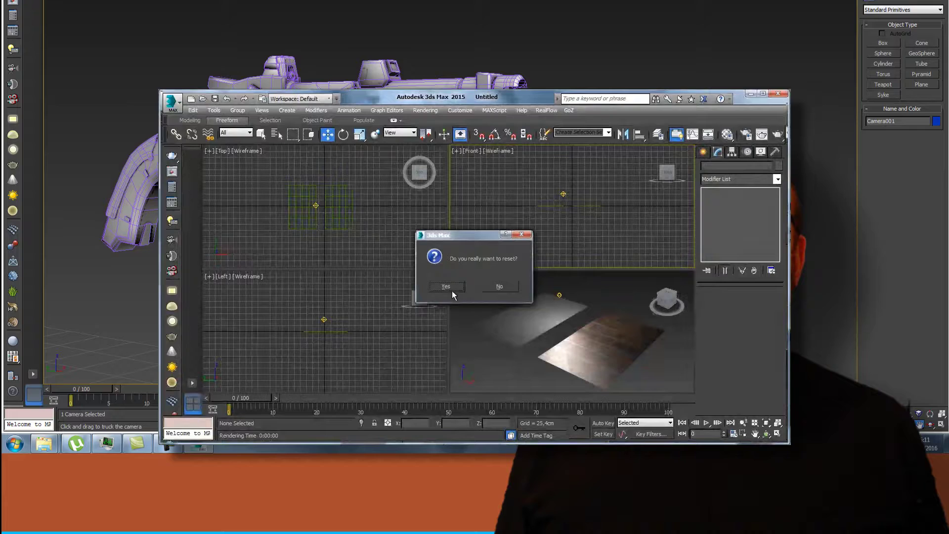
click(453, 293)
Step: Import GameMesh.FBX from the ExsteelPainterExample folder into the empty scene and place it
drag(535, 327, 520, 190)
click(541, 197)
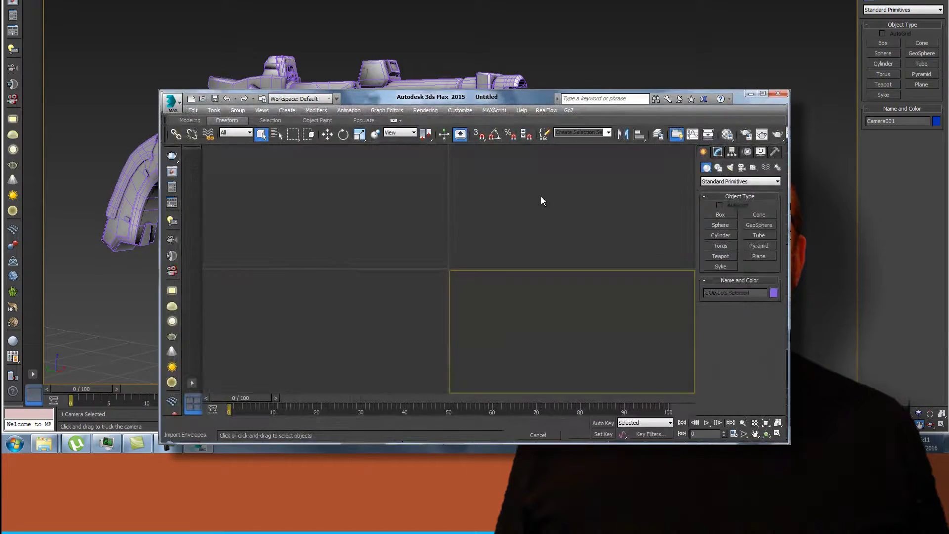
click(593, 381)
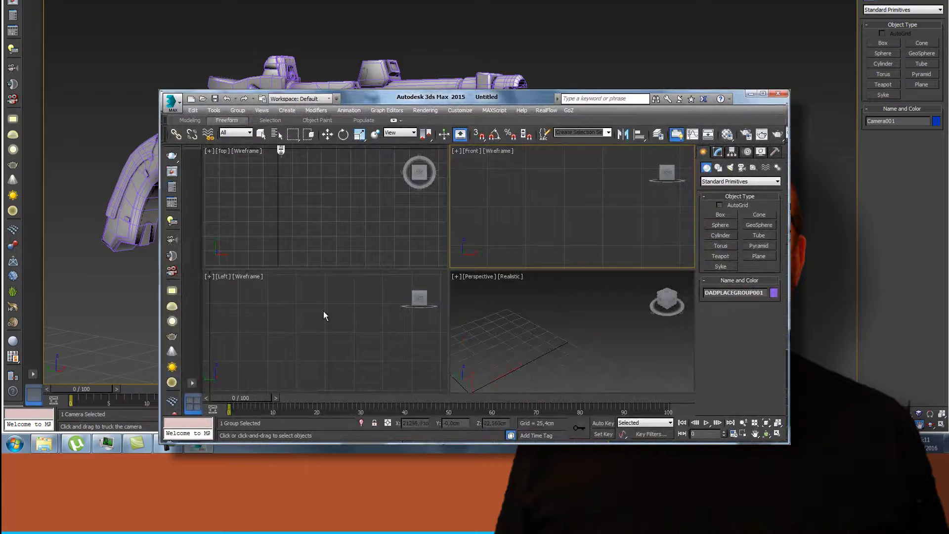
click(327, 169)
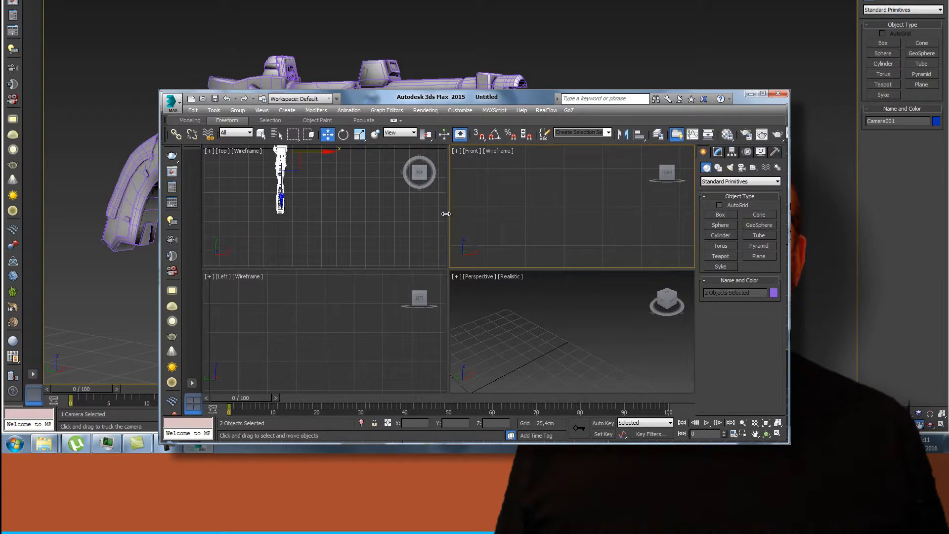
click(779, 423)
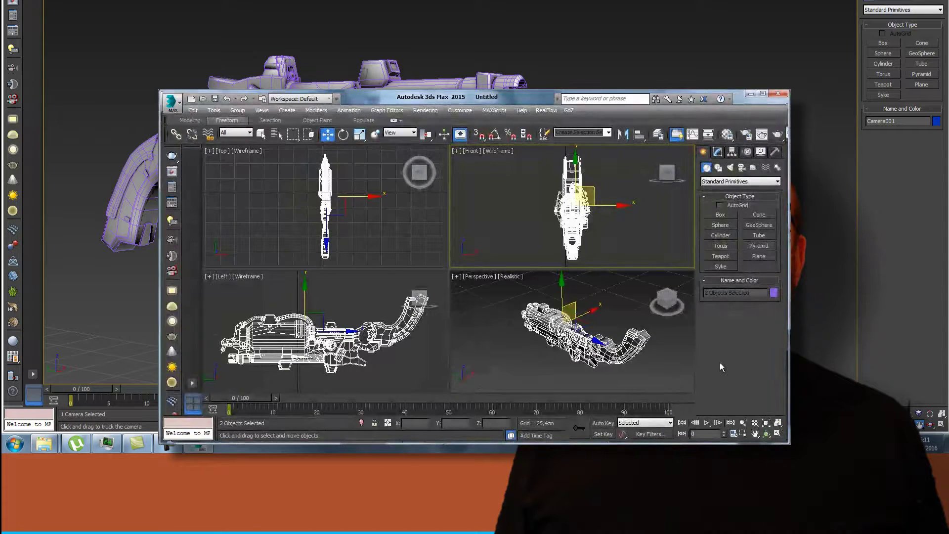
Step: Rotate the imported gun in the Perspective viewport so its grip points down, and maximize that viewport
click(343, 135)
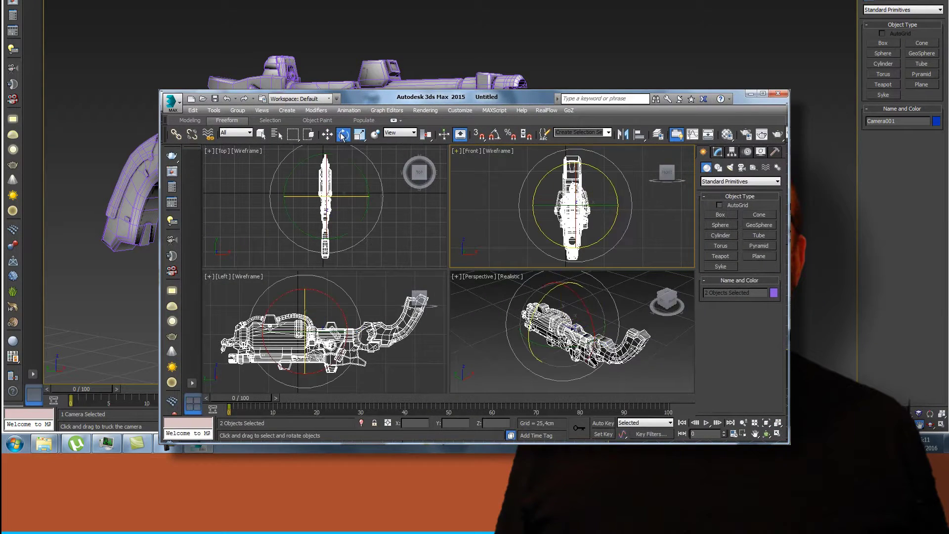
click(551, 295)
drag(549, 296, 536, 91)
key(alt+w)
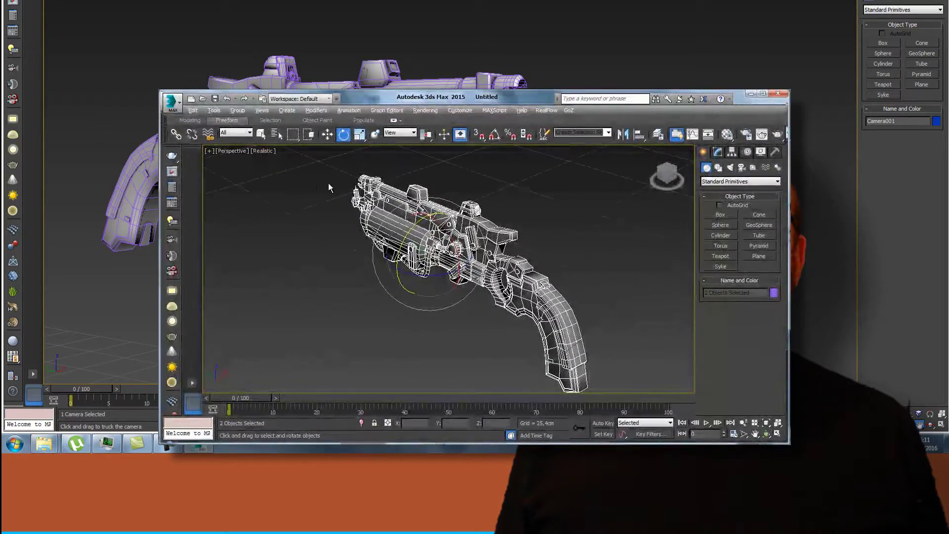
Step: Rotate the gun about 6.5 degrees around the Y axis, test-render the Perspective view and close the rendered frame
drag(406, 231, 405, 238)
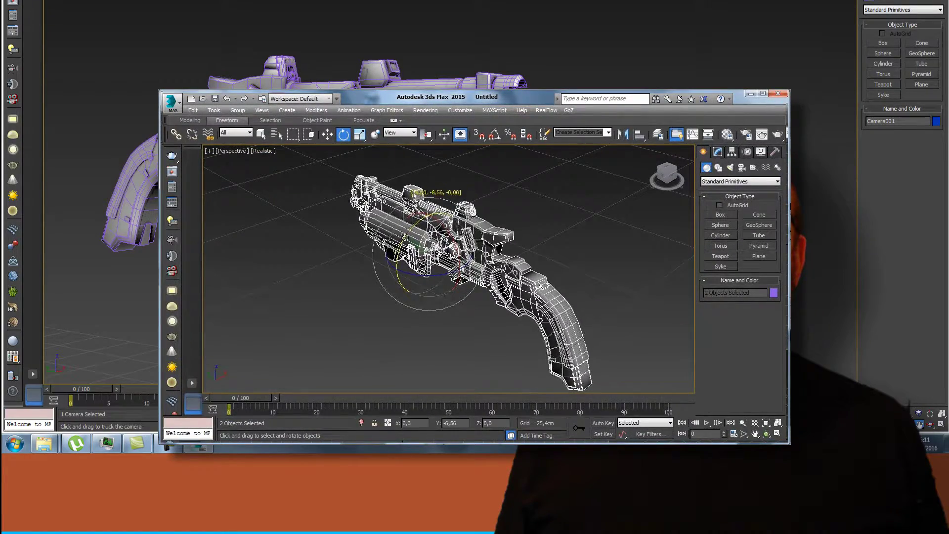
drag(667, 176, 346, 134)
click(425, 110)
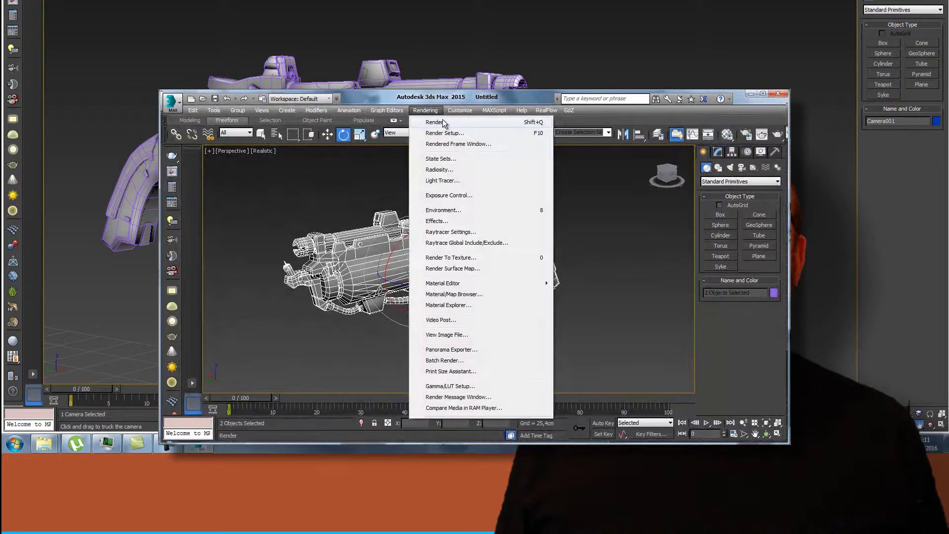
click(435, 121)
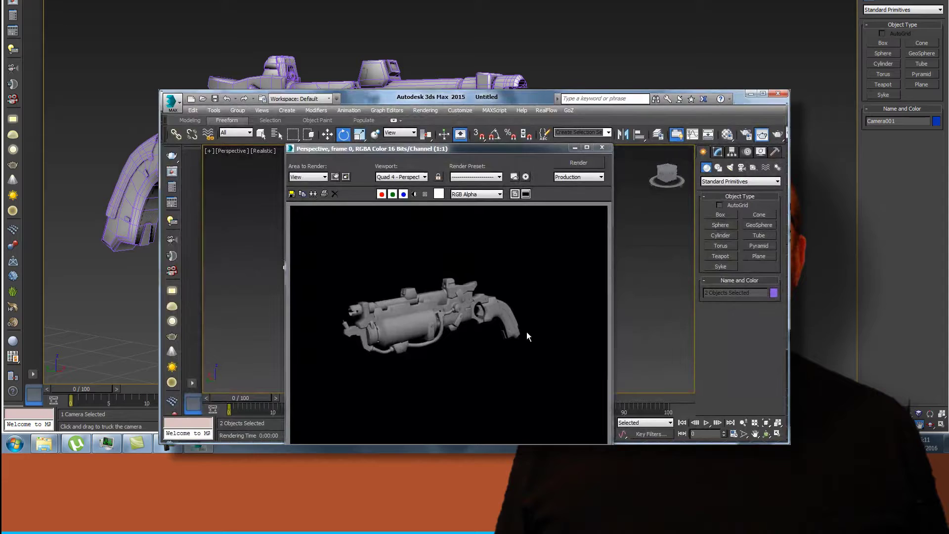
click(603, 148)
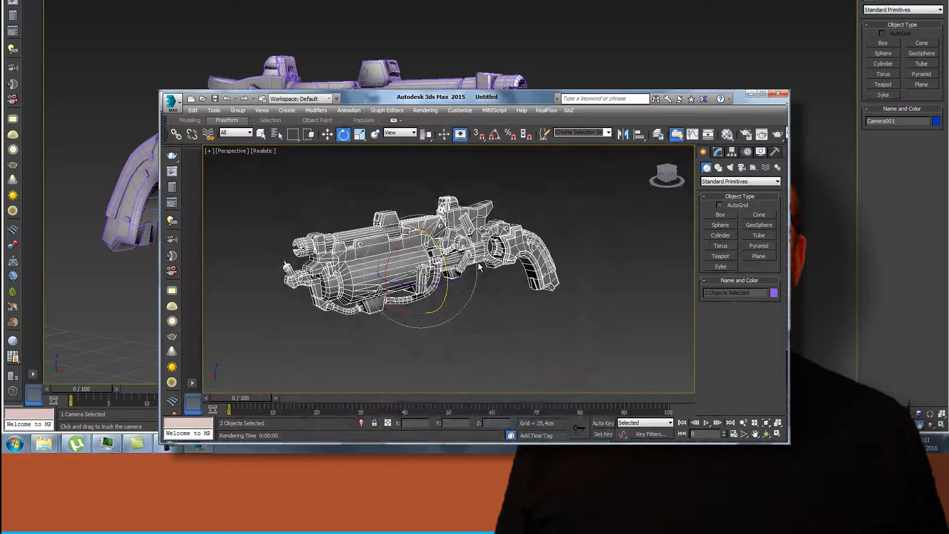
Step: Select only the gun body mesh and apply an Unwrap UVW modifier to it
click(720, 153)
click(460, 244)
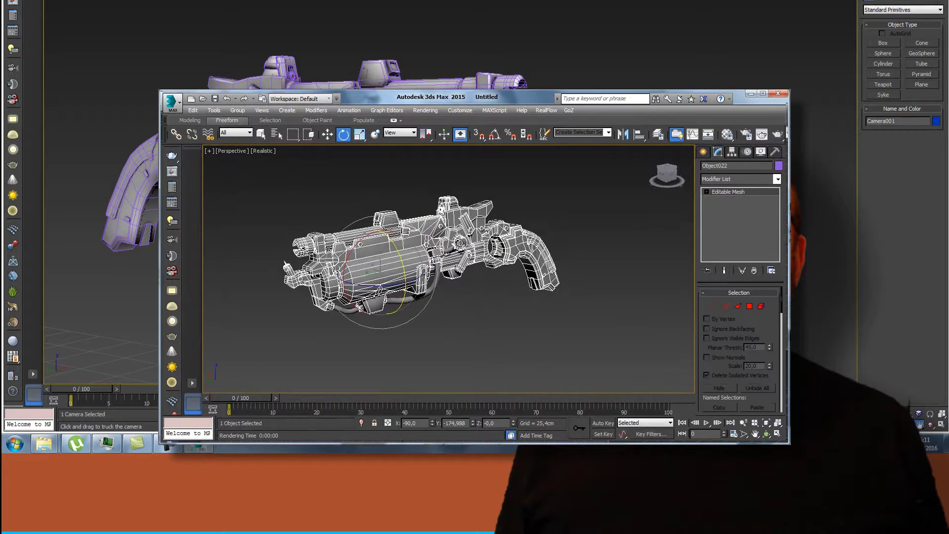
drag(574, 191, 258, 341)
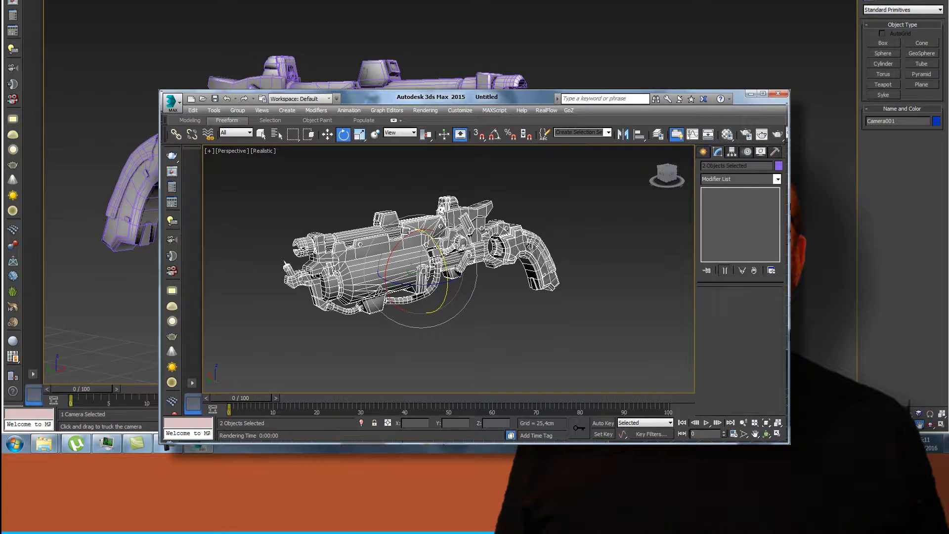
click(490, 246)
click(778, 179)
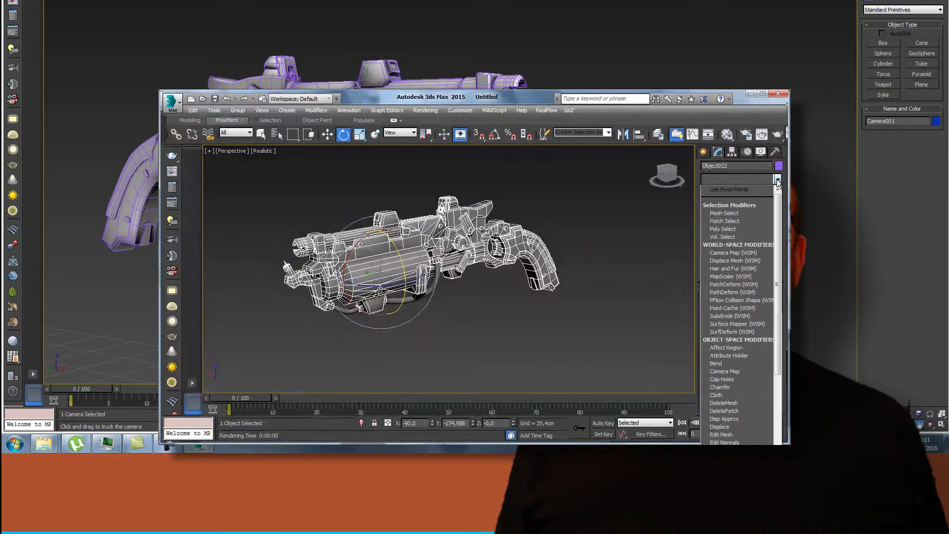
drag(780, 241, 778, 440)
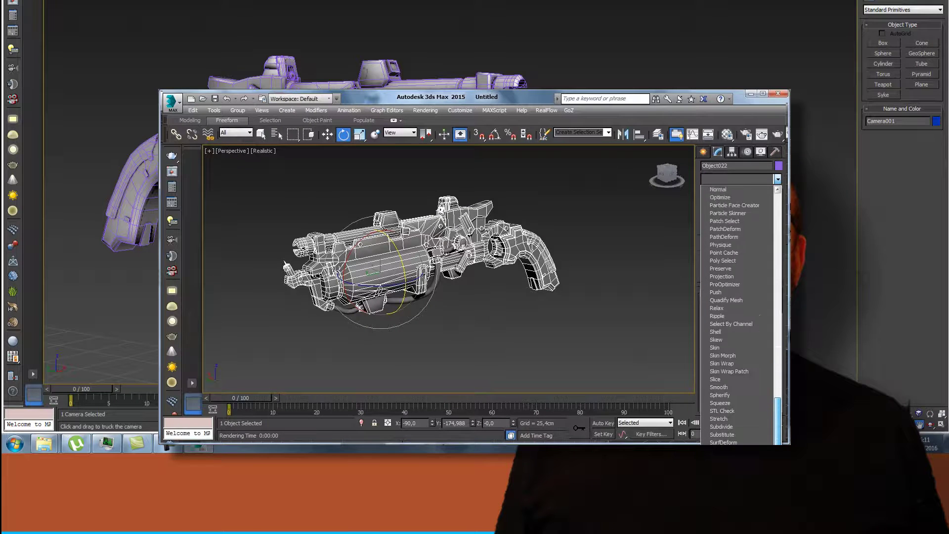
scroll(778, 426, down, 1)
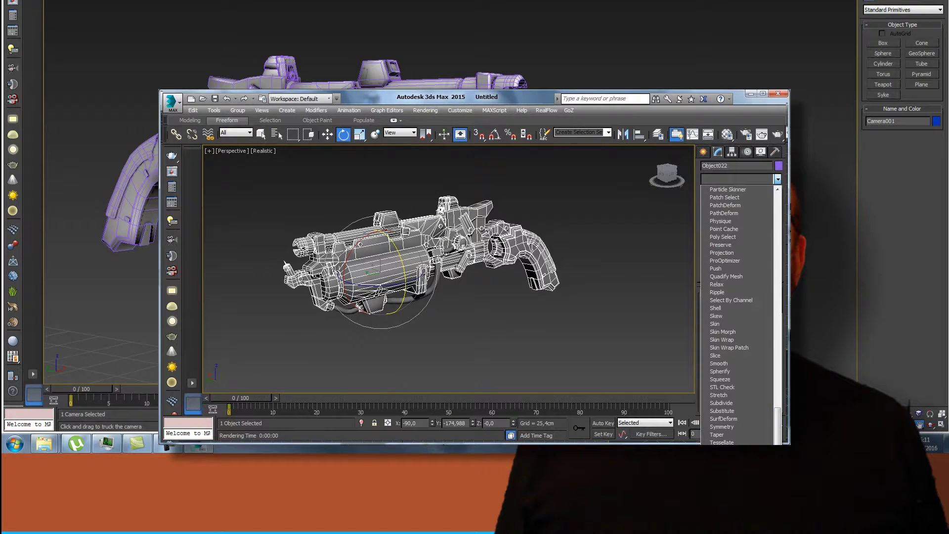
scroll(737, 395, down, 5)
click(725, 403)
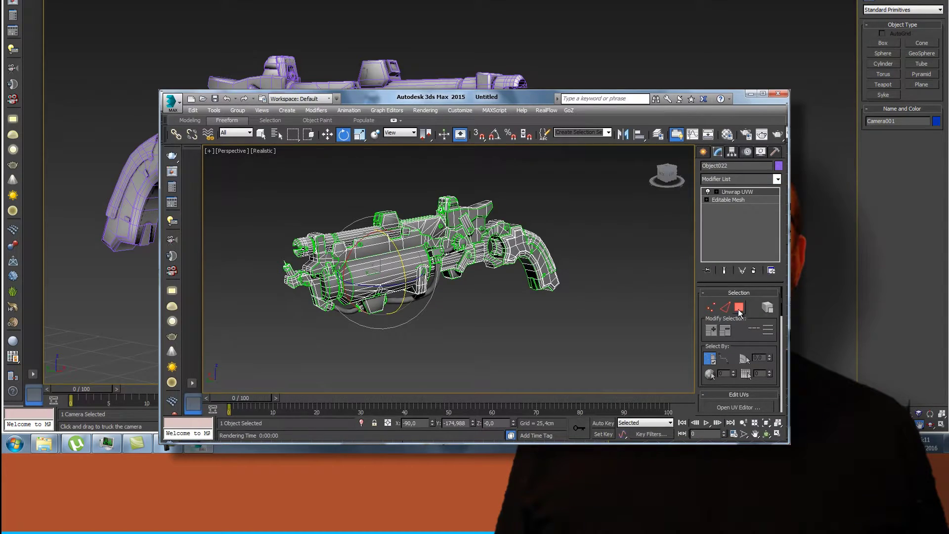
Step: Open the UV editor for the gun body and reposition its window to view the UV layout and model
click(739, 407)
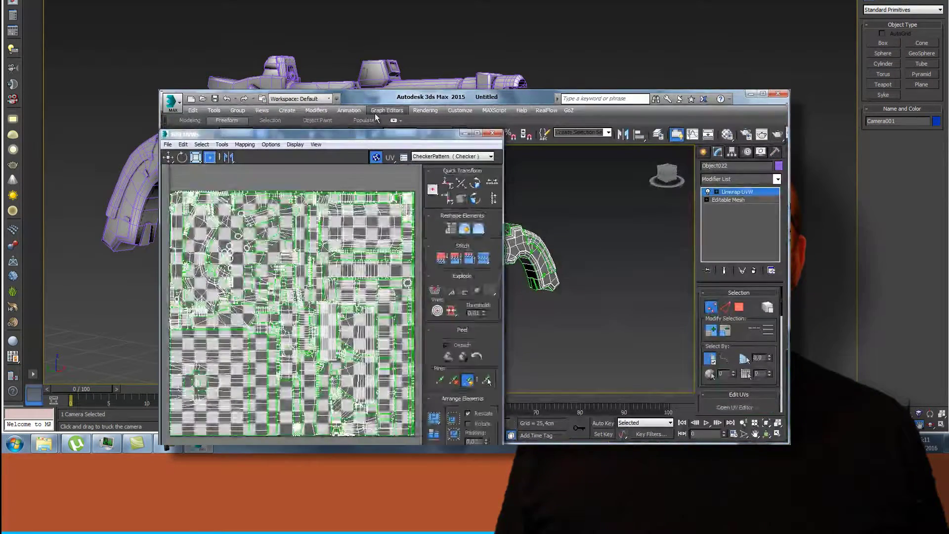
drag(362, 131, 464, 100)
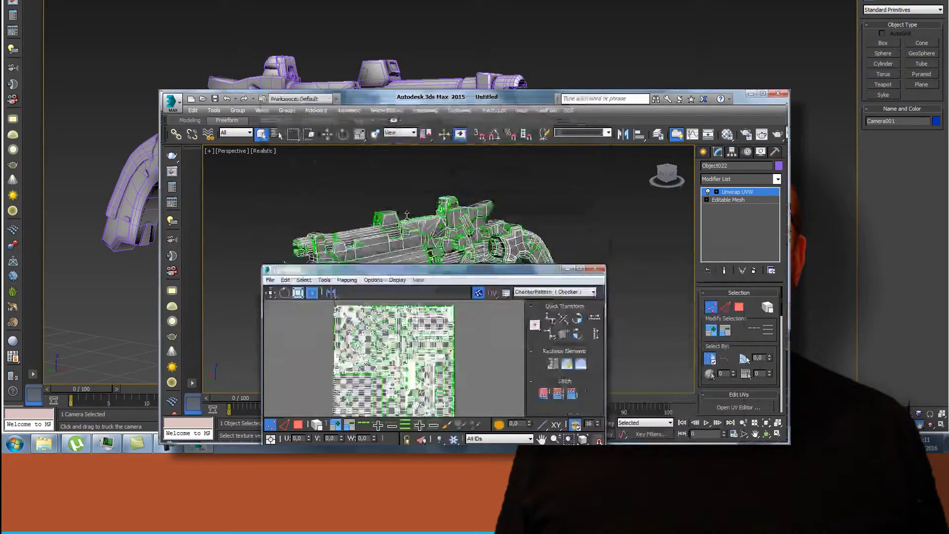
drag(445, 171, 353, 419)
key(alt+Tab)
drag(592, 327, 378, 277)
drag(308, 387, 428, 147)
Step: Choose to pick a new Bitmap as the texture shown behind the UV layout
click(582, 167)
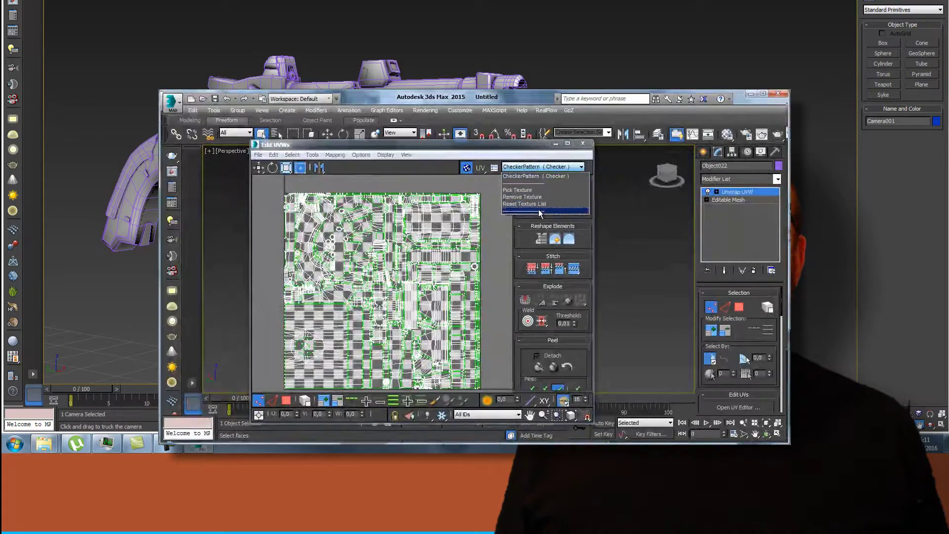
click(537, 191)
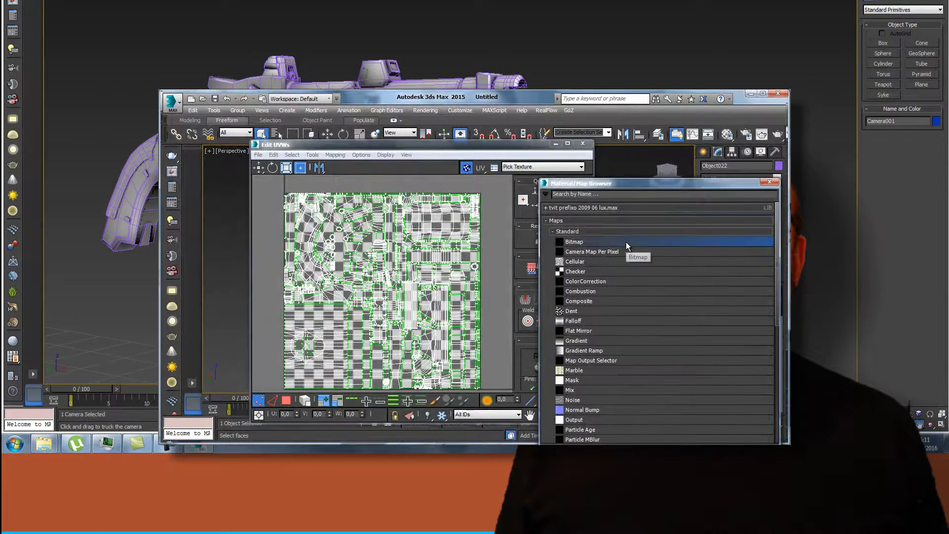
drag(626, 241, 555, 231)
double_click(553, 231)
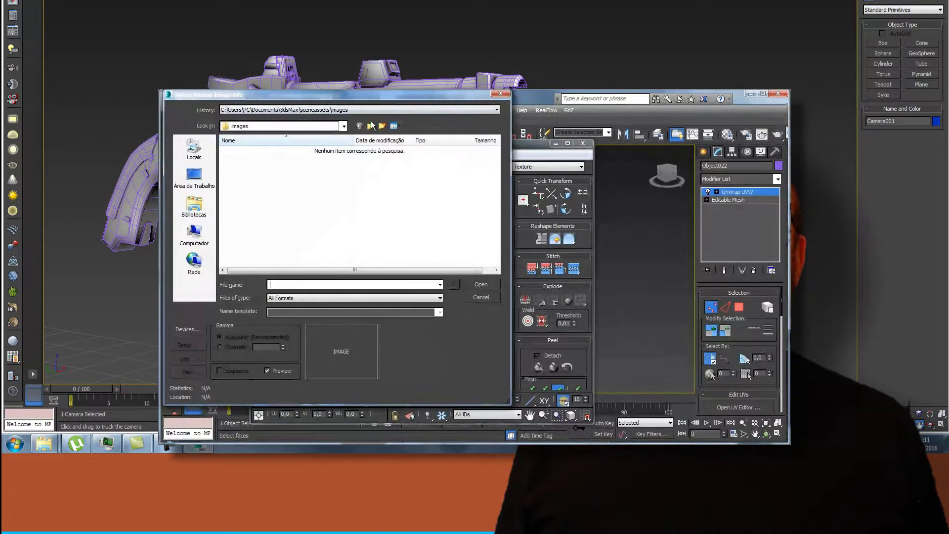
Step: Load the gamemesh ambient map from the ExsteelPainterExample folder, inside SUBSTANCE - 000 in the what folder on drive F
click(370, 128)
click(194, 177)
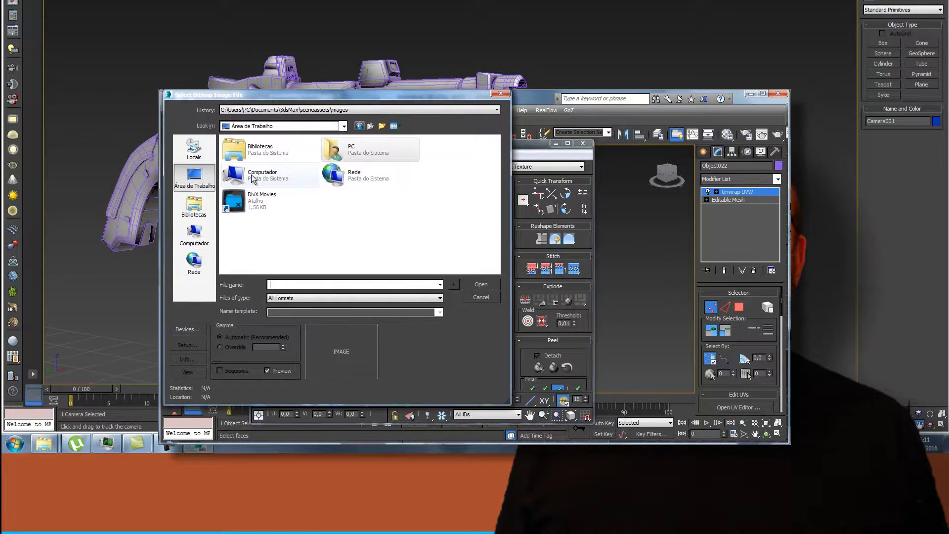
click(194, 235)
double_click(265, 187)
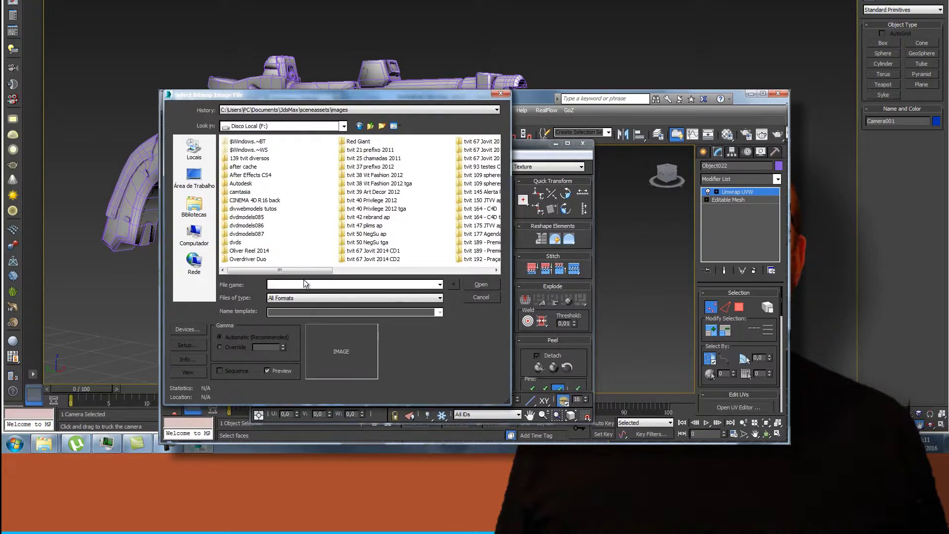
drag(296, 275, 460, 271)
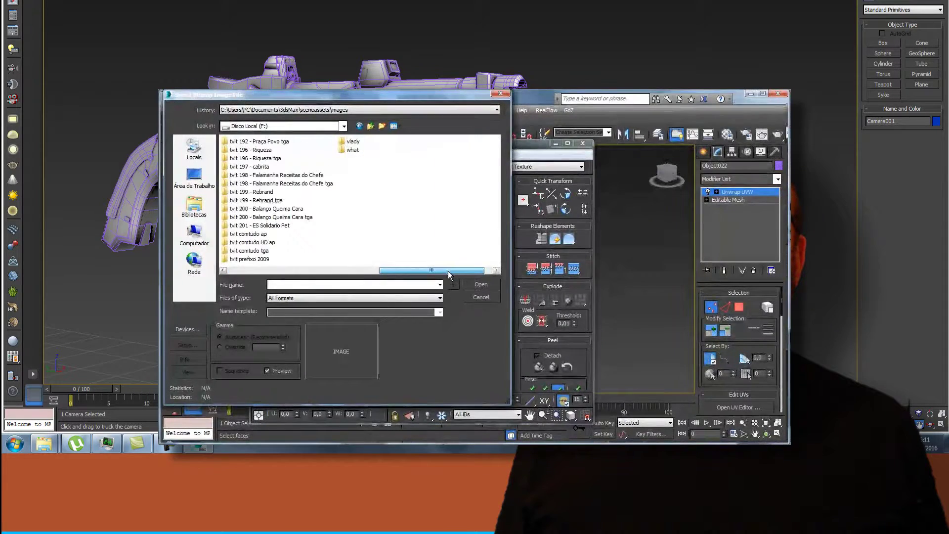
double_click(354, 152)
scroll(488, 247, down, 5)
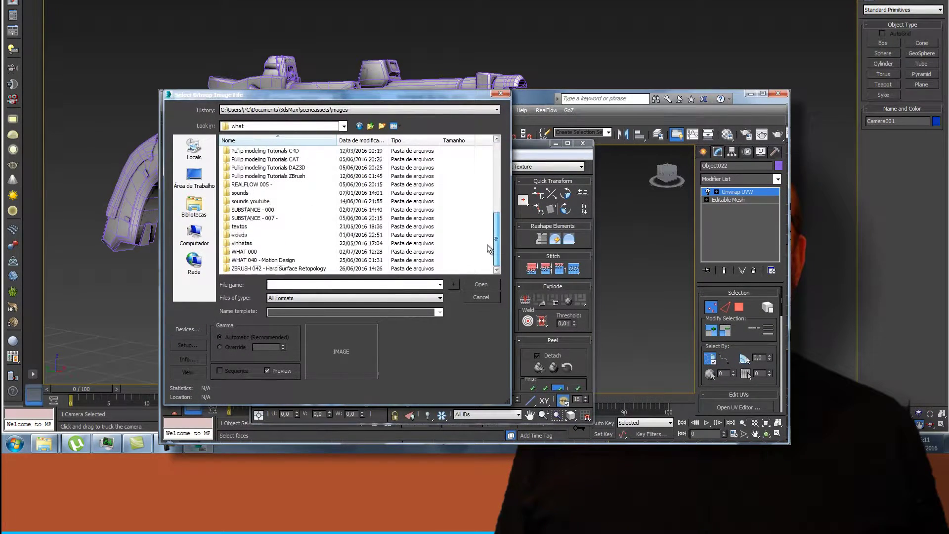
double_click(250, 209)
double_click(253, 150)
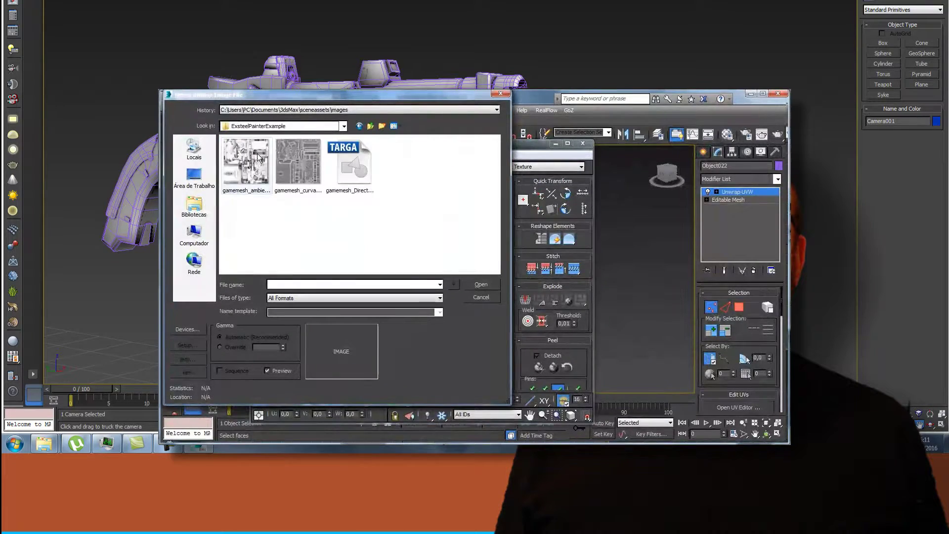
click(246, 163)
click(481, 286)
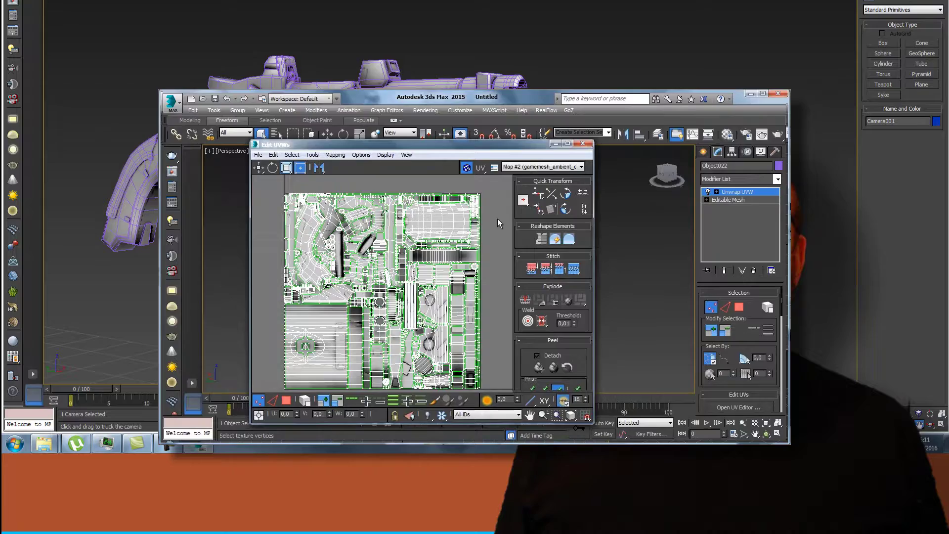
Step: Uncover the gun by moving the UV editor aside, and render the Perspective view with the ambient map
drag(445, 144, 487, 127)
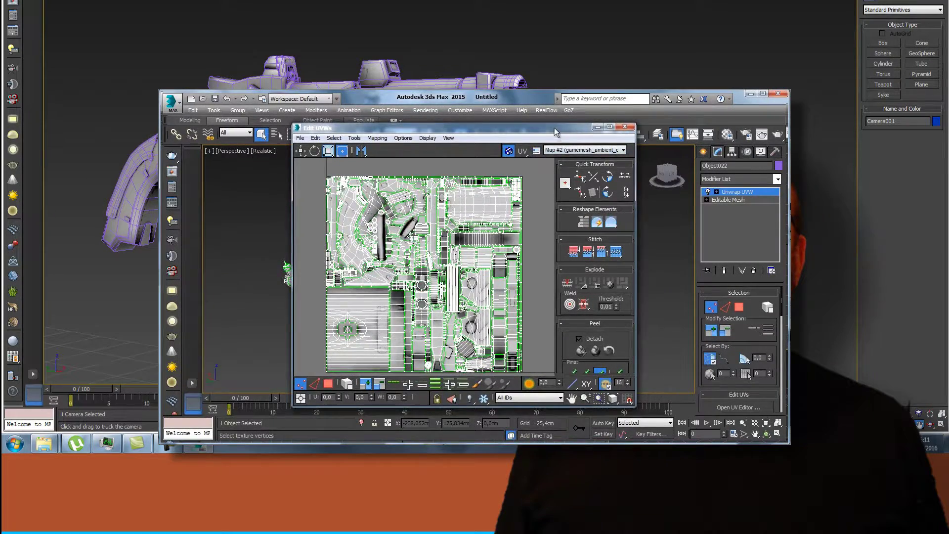
drag(558, 130, 490, 334)
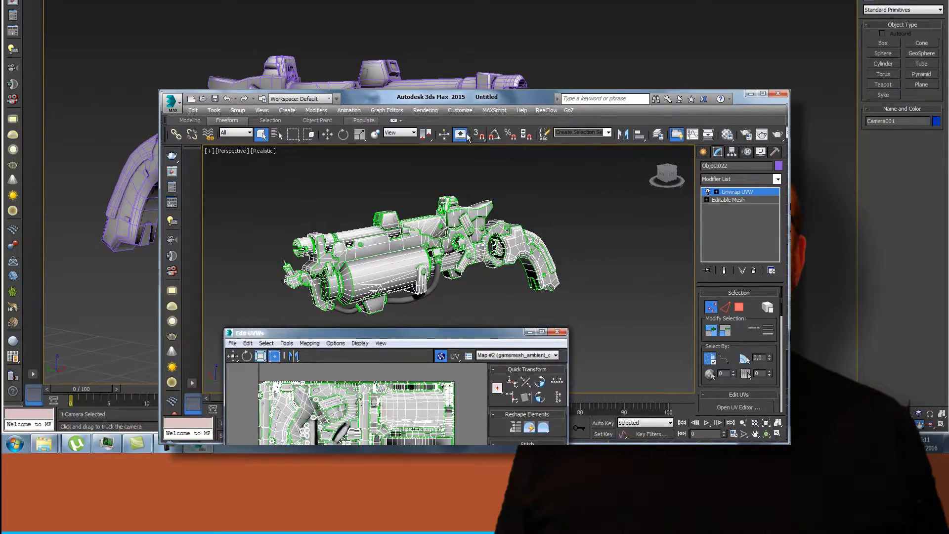
click(425, 110)
click(437, 125)
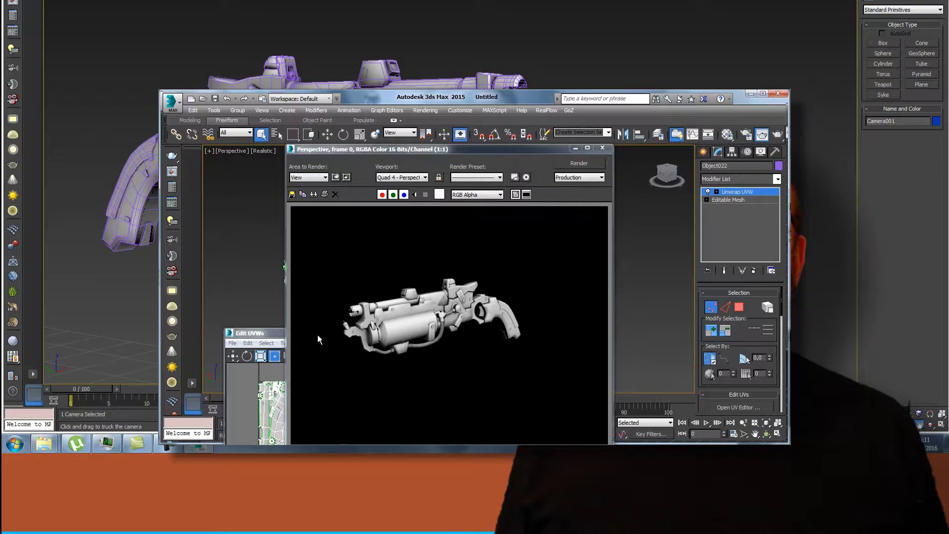
Step: Compare the rendered gun's shading with the ambient map in the UV layout, and close the rendered frame and UV editor
drag(269, 333, 286, 161)
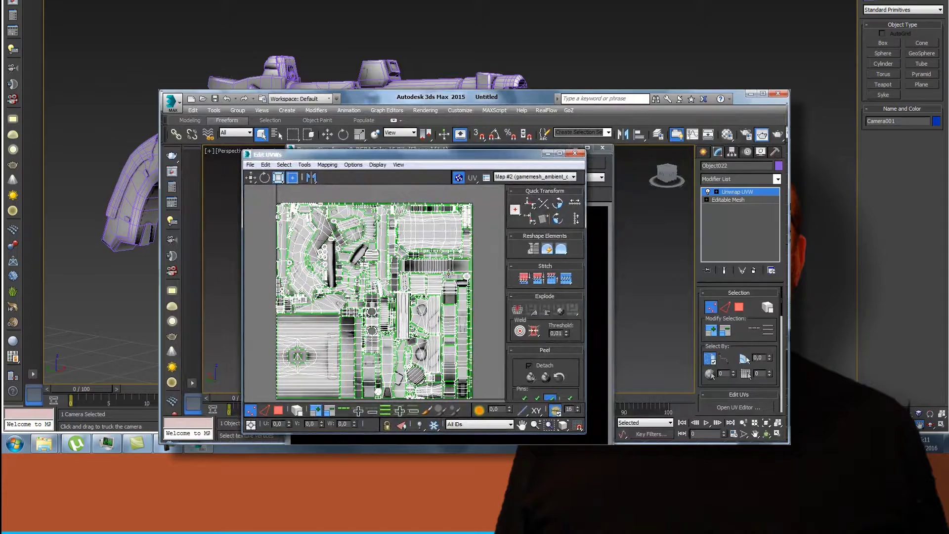
drag(493, 157, 479, 316)
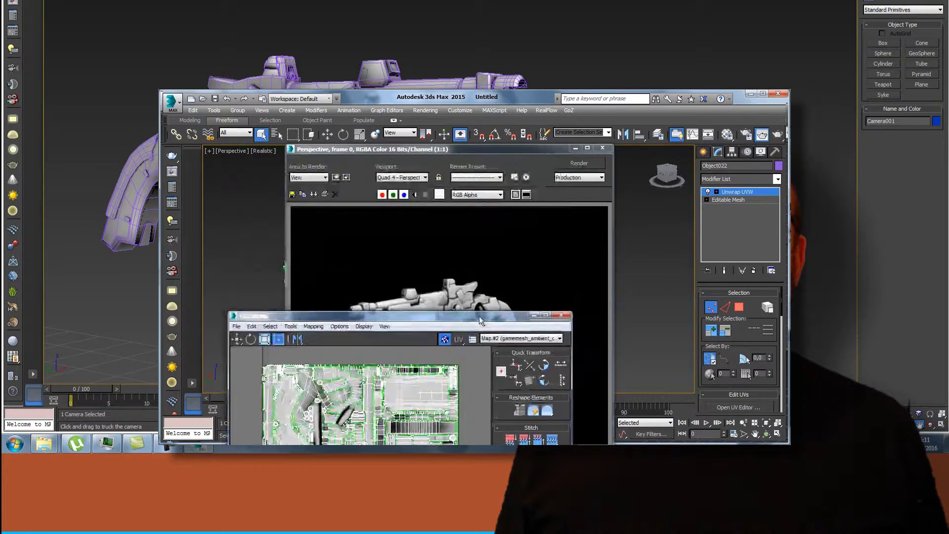
click(447, 274)
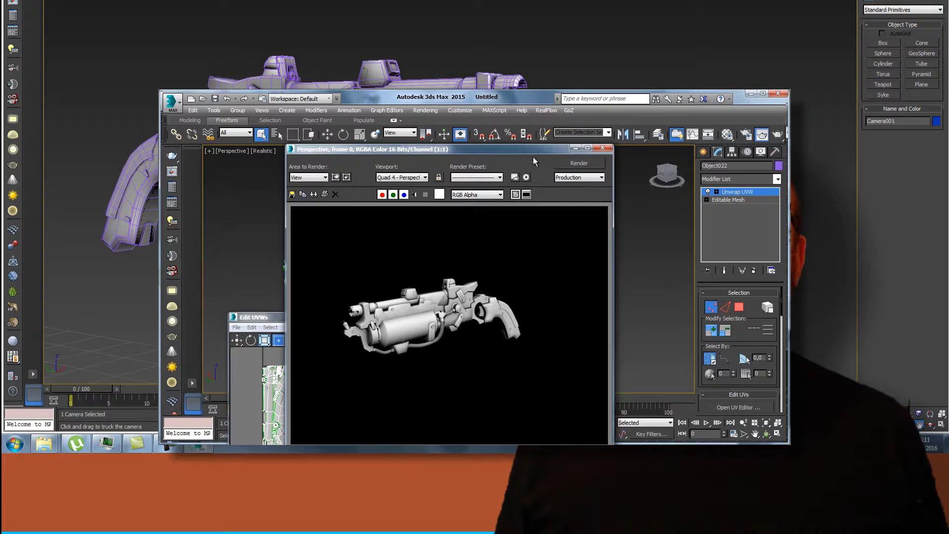
drag(535, 148, 547, 149)
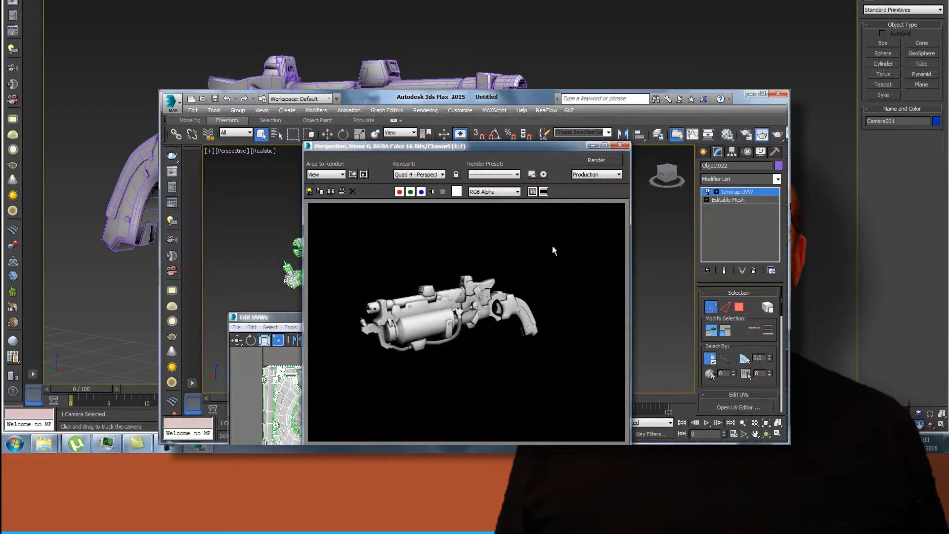
click(618, 145)
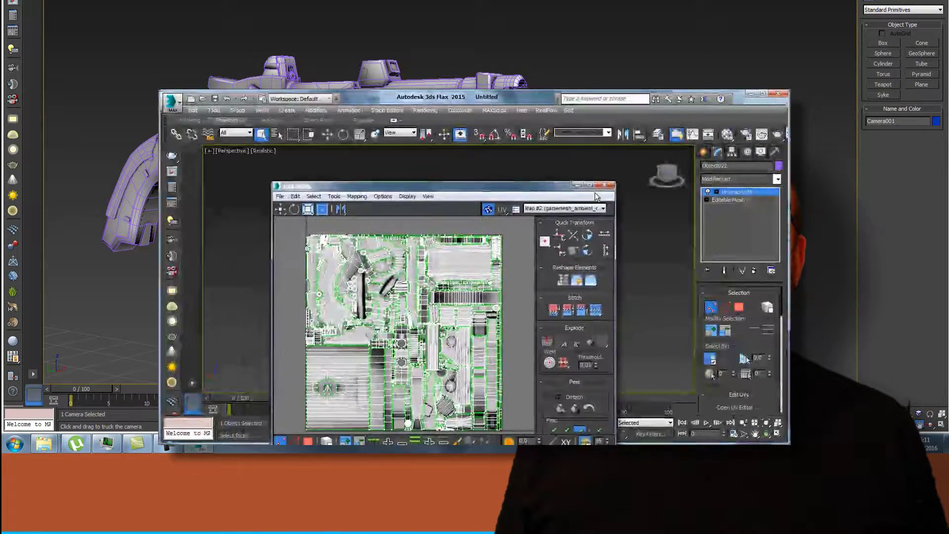
click(604, 184)
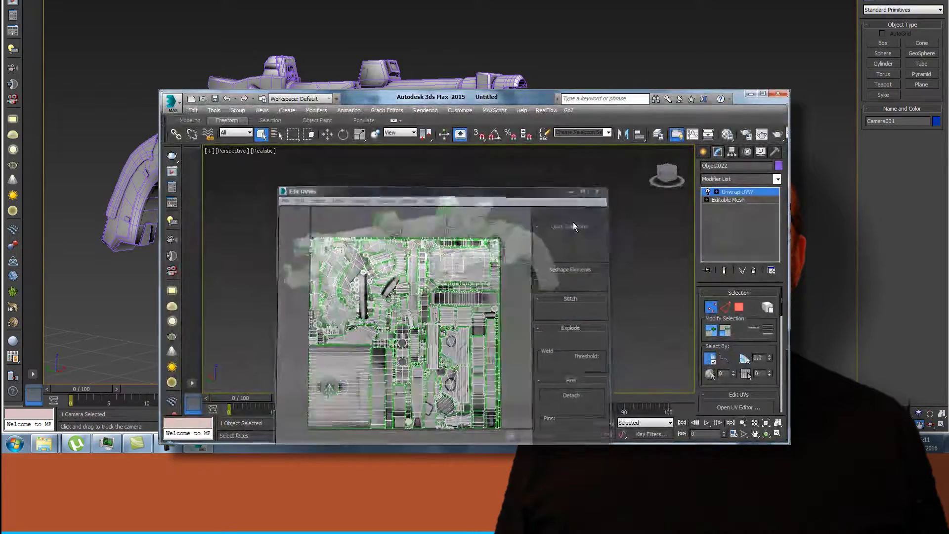
Step: Orbit around the gun to a side view, render it to examine the ambient shading and close the rendered frame
drag(672, 192, 280, 174)
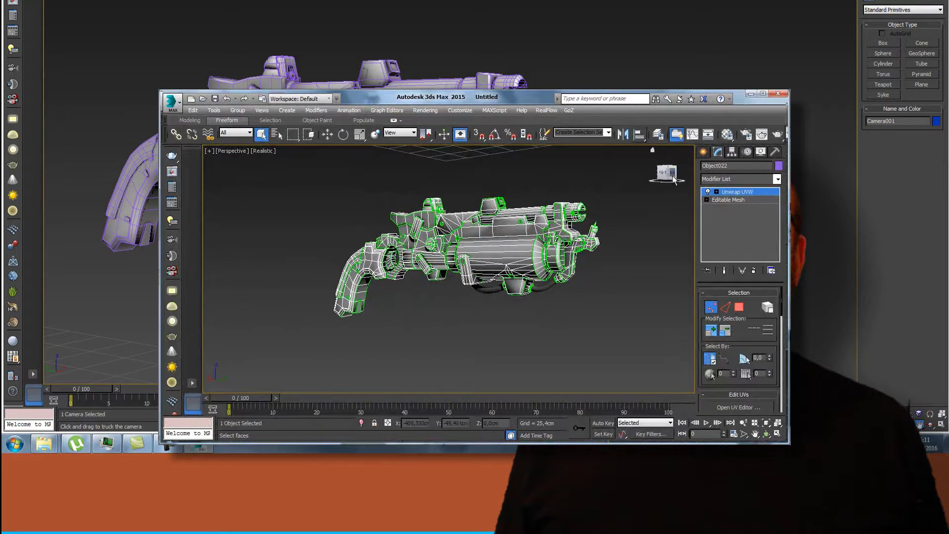
drag(665, 180, 547, 180)
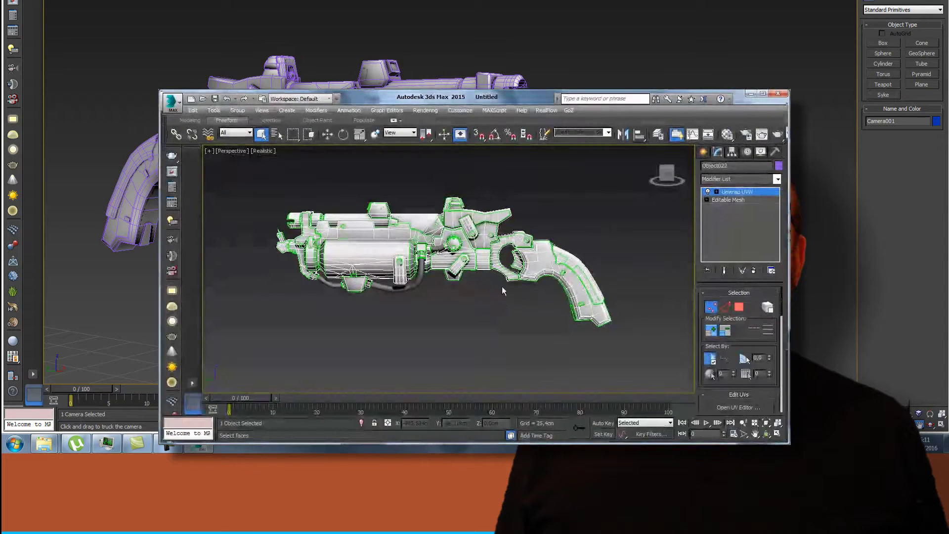
click(425, 111)
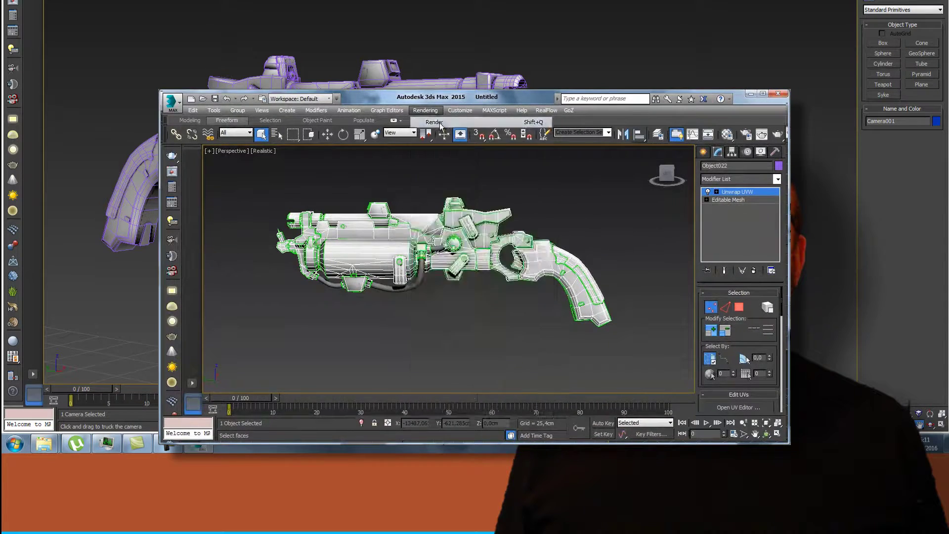
click(437, 124)
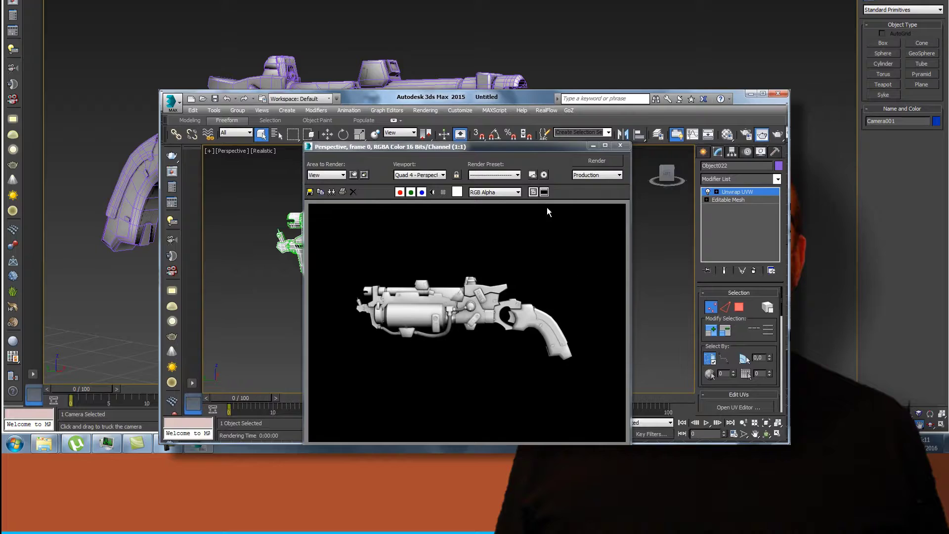
drag(533, 150, 487, 124)
click(583, 118)
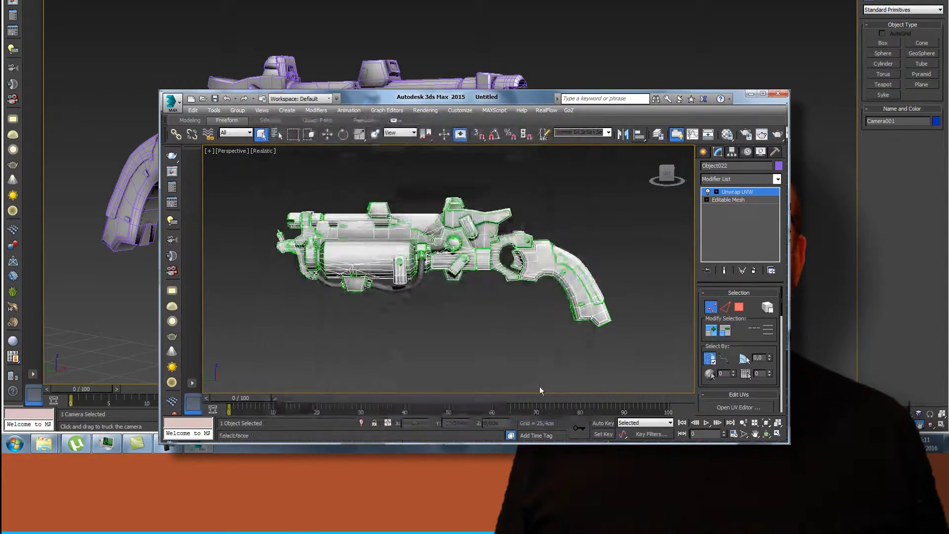